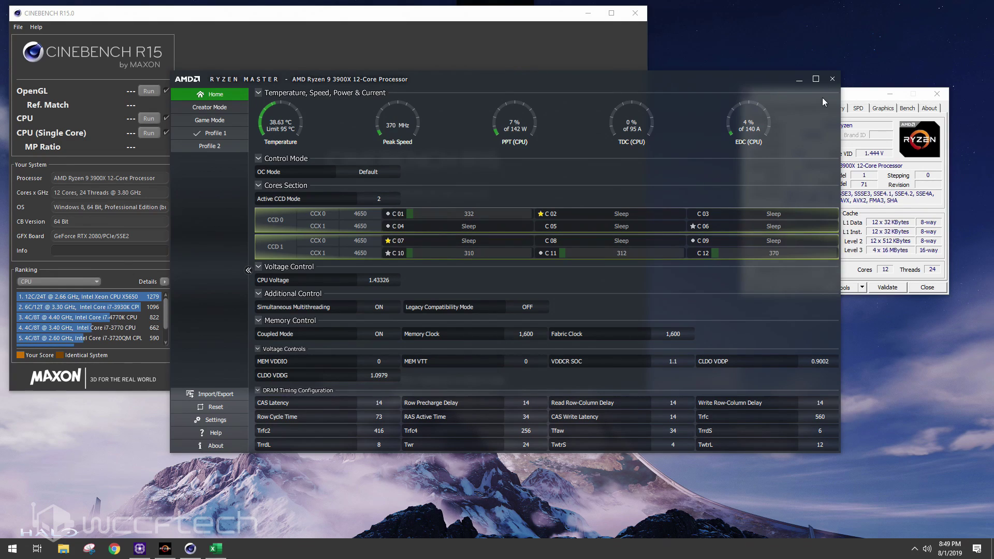
Review the mainboard, memory and CPU details in CPU-Z and move its window clear of Ryzen Master
{"action": "left_click", "coordinate": [852, 96]}
{"action": "left_click", "coordinate": [808, 109]}
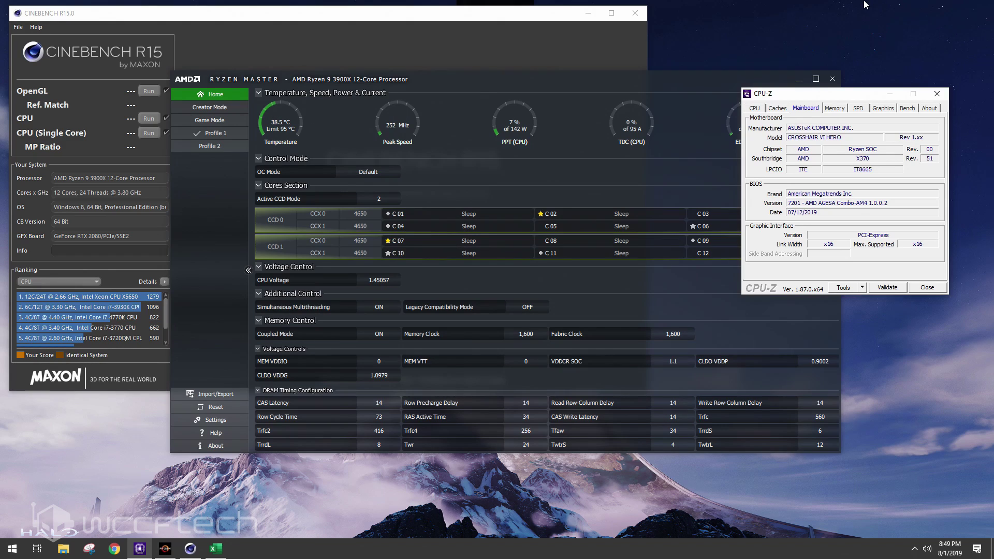
{"action": "left_click", "coordinate": [835, 107]}
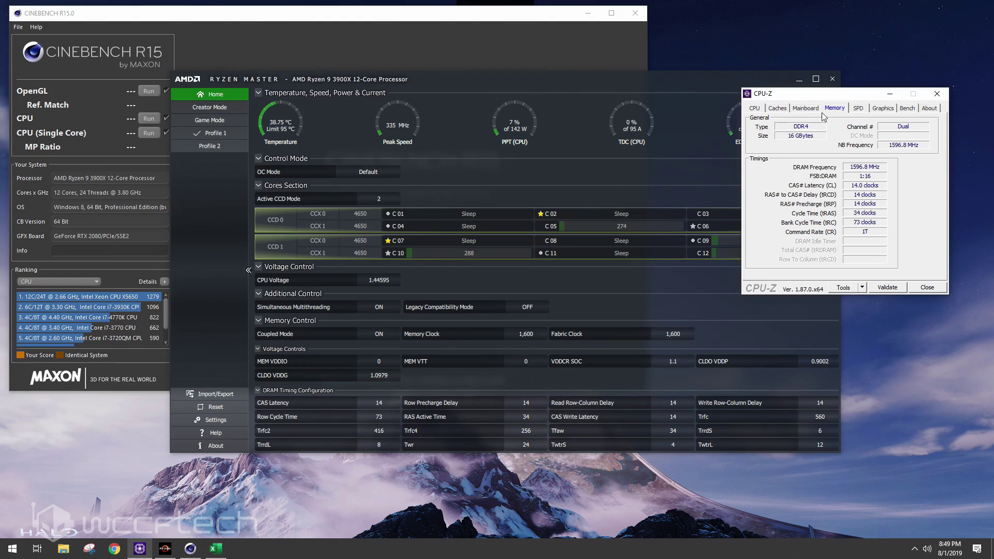
{"action": "left_click", "coordinate": [755, 110]}
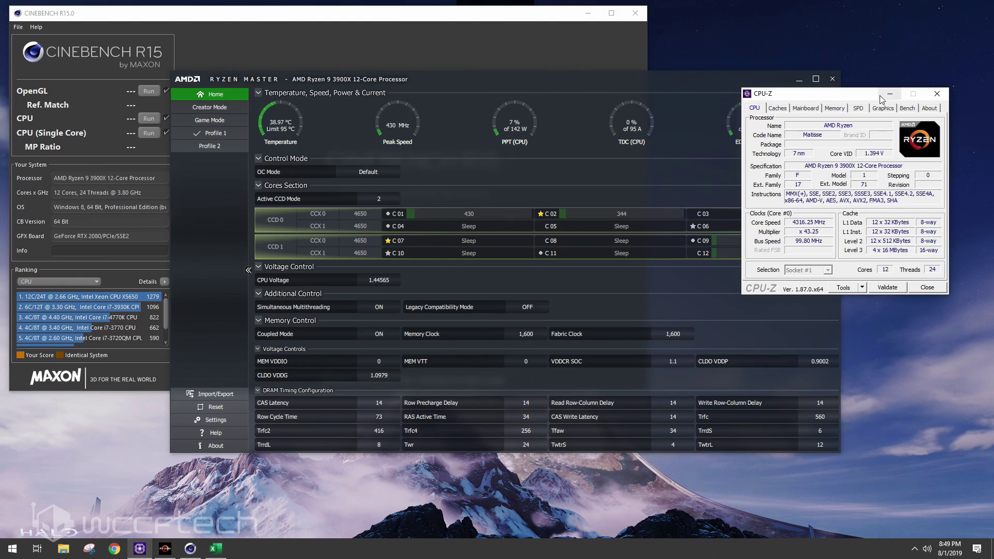
{"action": "left_click_drag", "start_coordinate": [865, 96], "coordinate": [889, 17]}
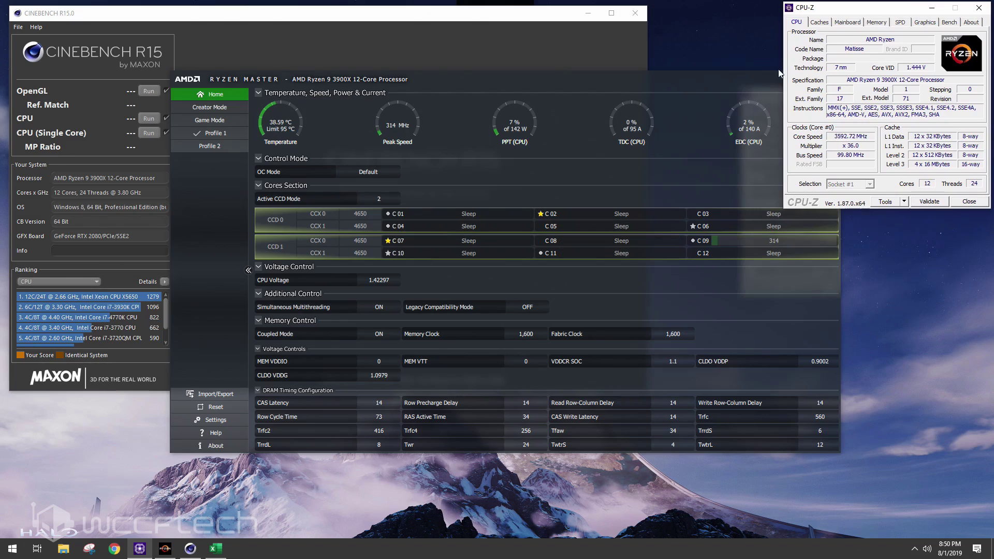
{"action": "left_click", "coordinate": [642, 82]}
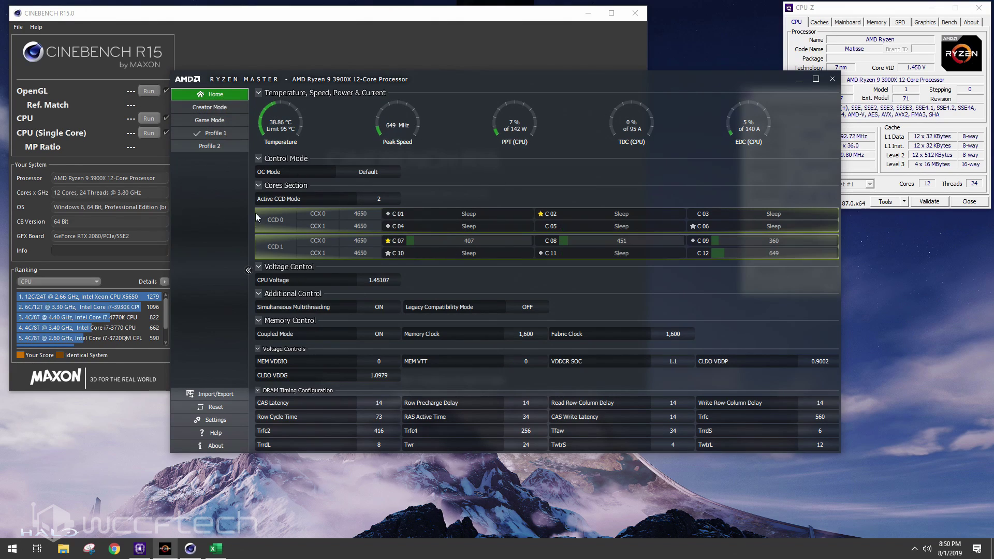
Switch to the blank Excel workbook and enter Mult in B1, Single in C1 and Stock in A2
{"action": "left_click", "coordinate": [216, 549]}
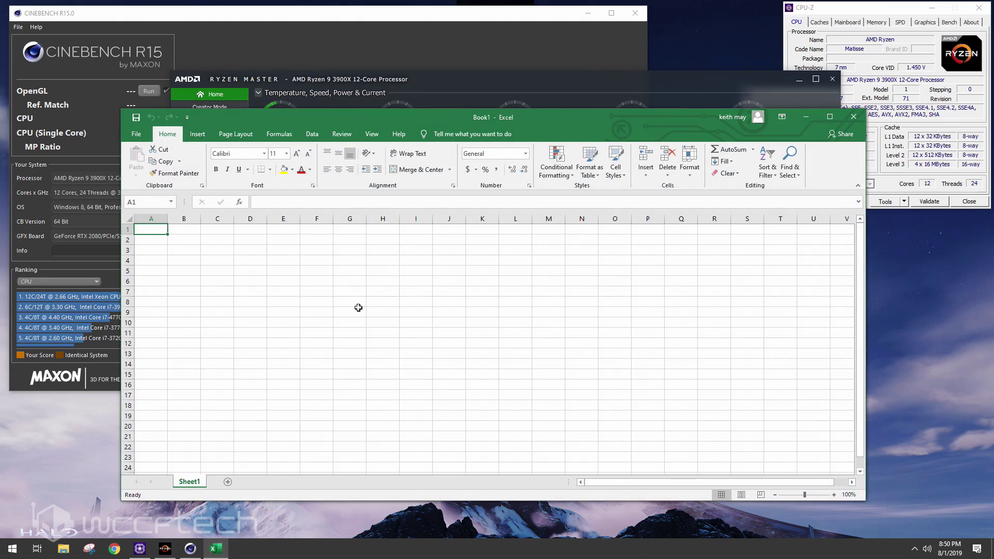
{"action": "left_click", "coordinate": [195, 233]}
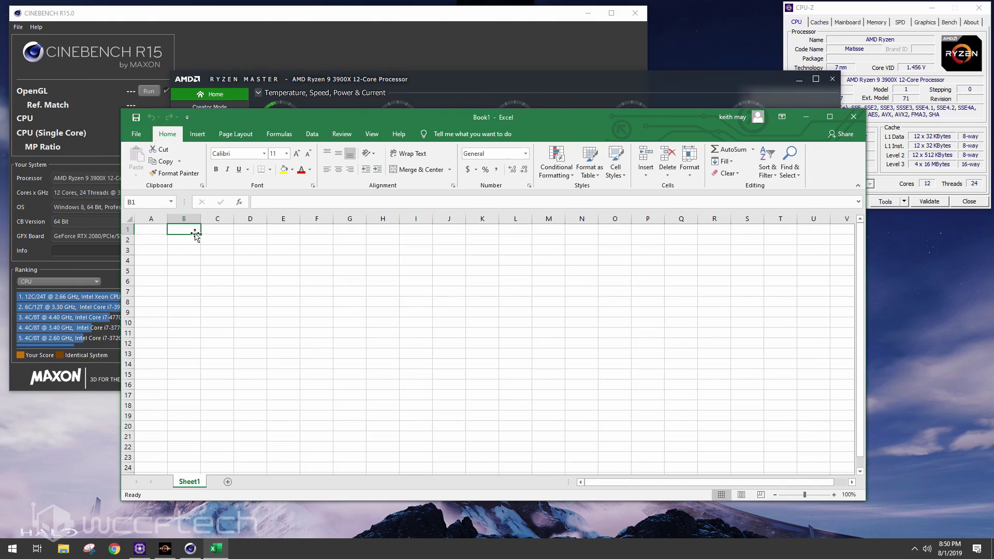
{"action": "type", "text": "Mult"}
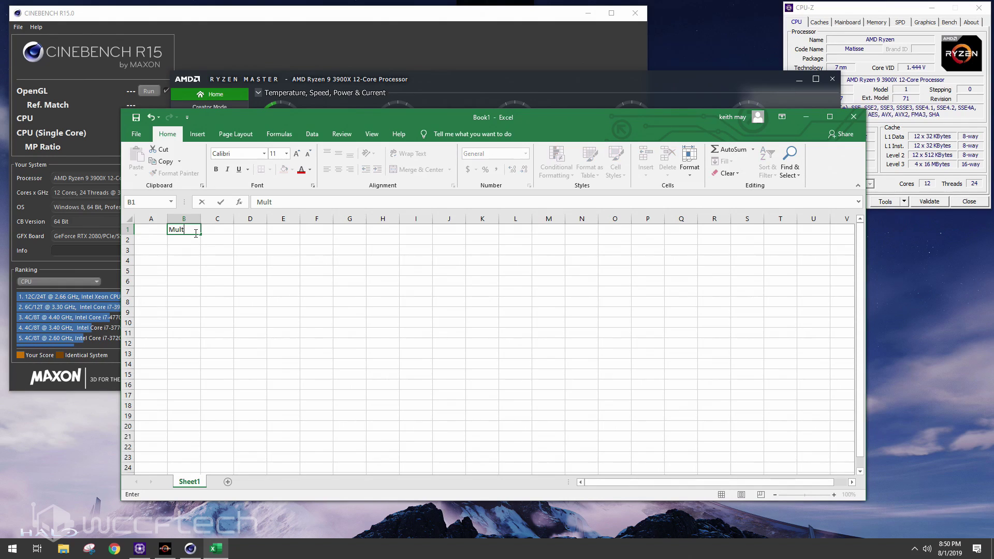
{"action": "key", "text": "Tab"}
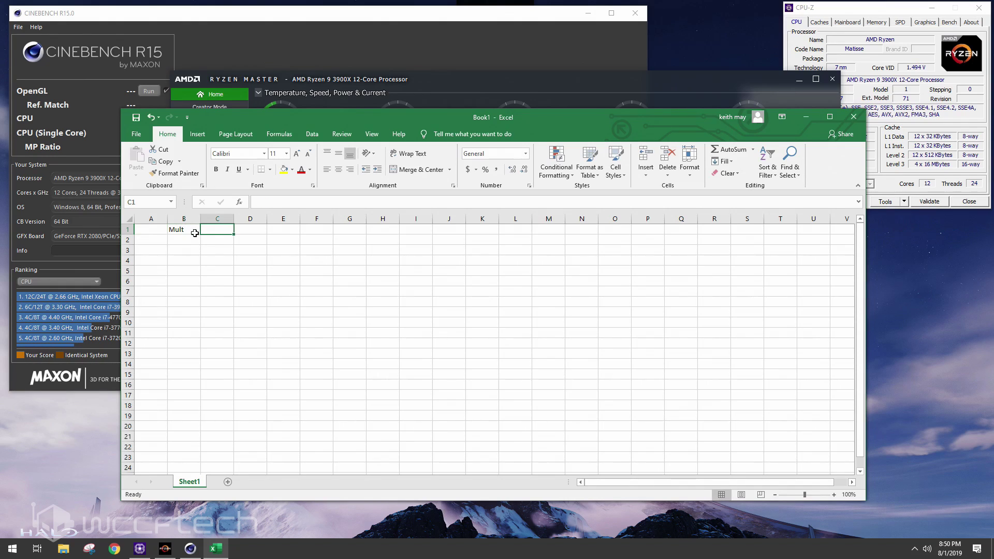
{"action": "type", "text": "Sing"}
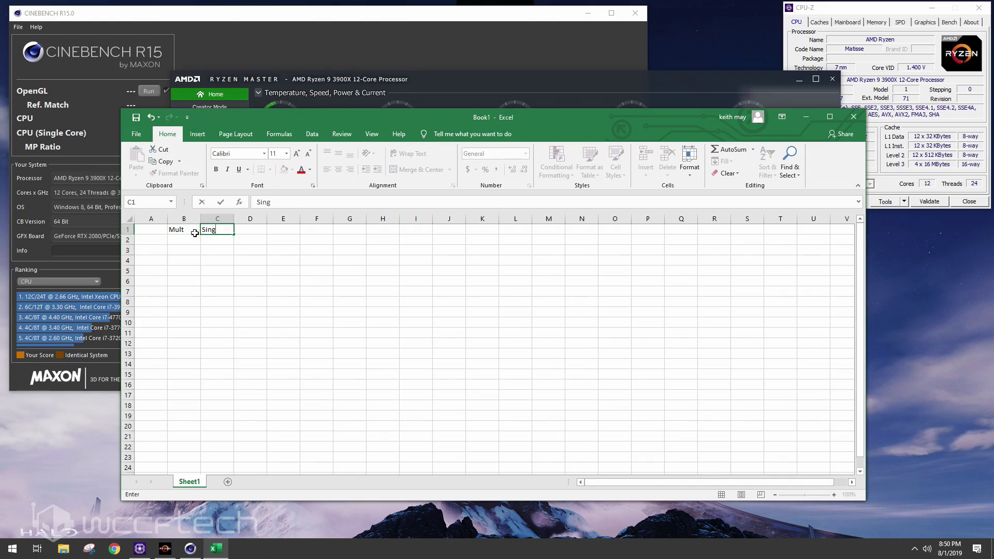
{"action": "type", "text": "le"}
{"action": "key", "text": "Return"}
{"action": "key", "text": "Left"}
{"action": "type", "text": "Stock"}
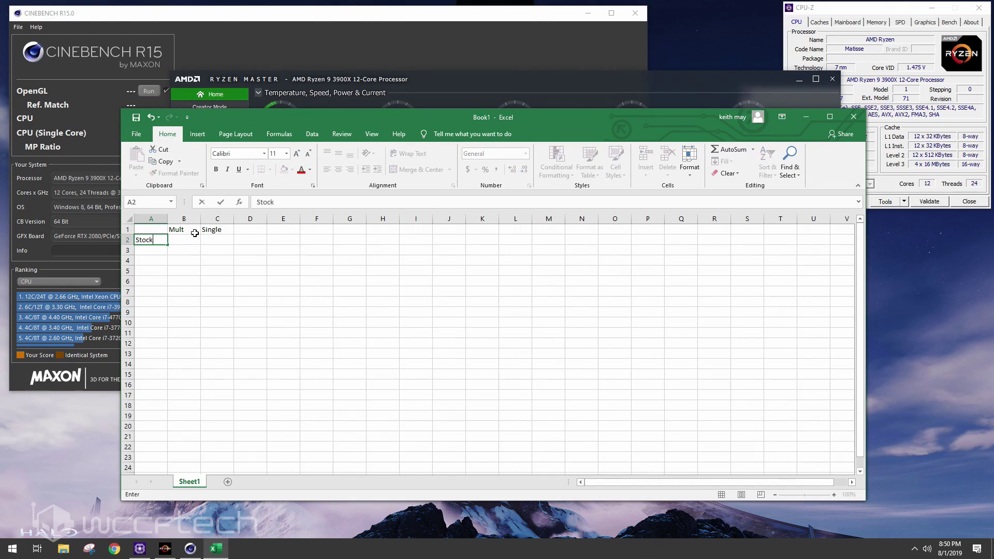
{"action": "key", "text": "Return"}
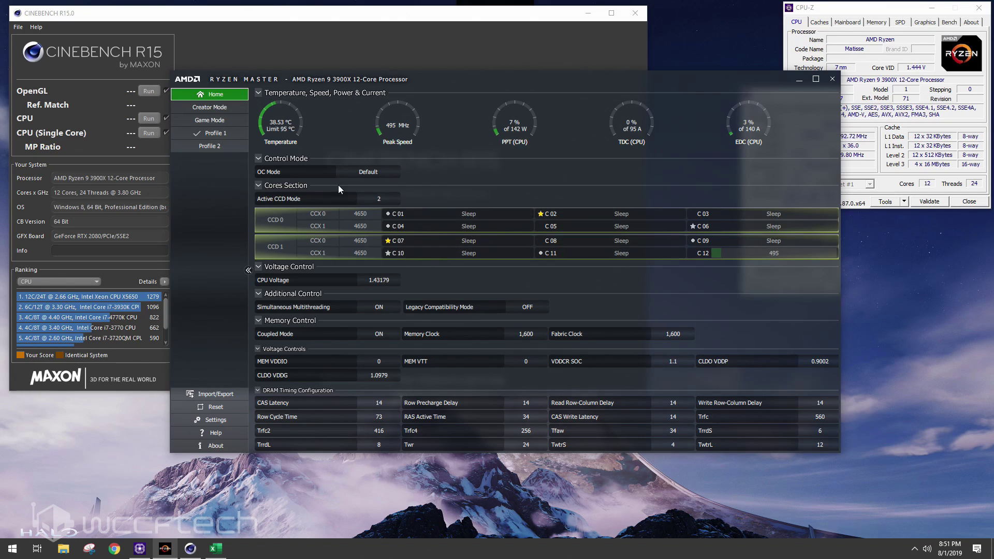
Arrange Ryzen Master below Cinebench and CPU-Z beside it, and run the multi-core CPU test in Cinebench
{"action": "left_click_drag", "start_coordinate": [532, 82], "coordinate": [511, 414]}
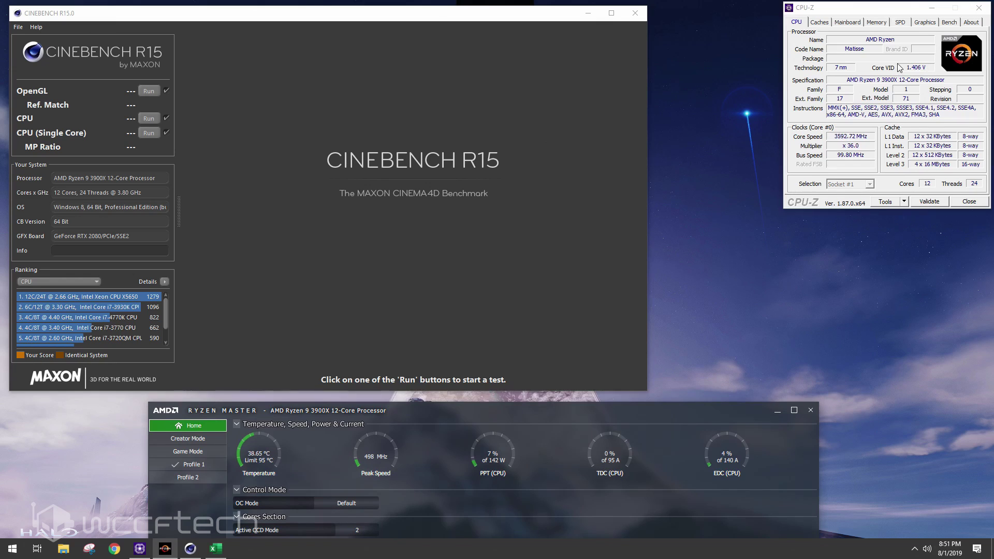
{"action": "left_click_drag", "start_coordinate": [904, 9], "coordinate": [809, 141]}
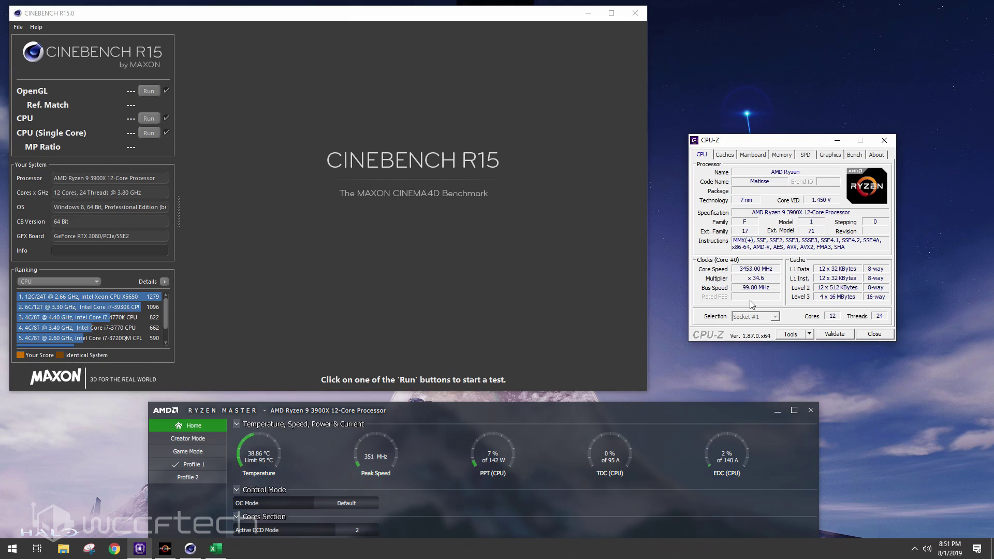
{"action": "left_click", "coordinate": [147, 118]}
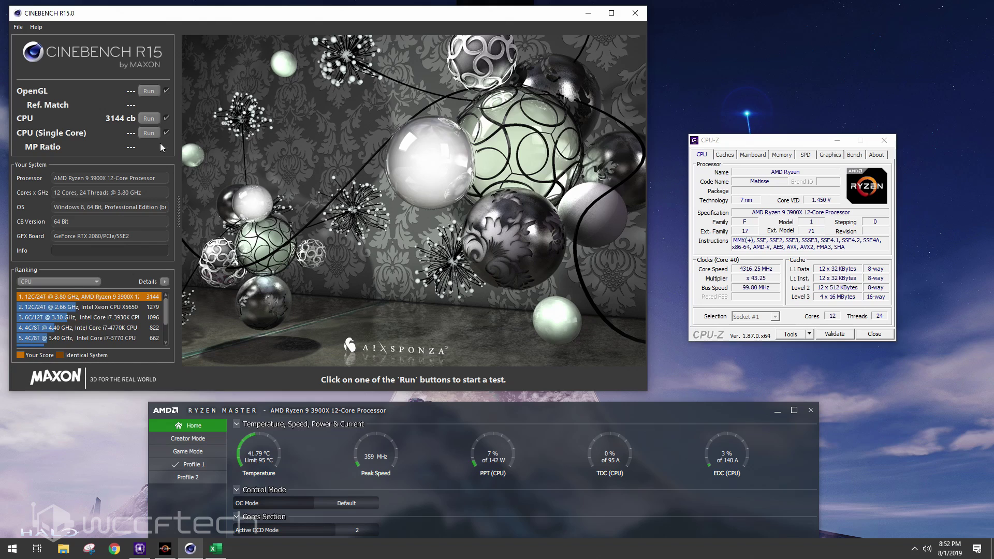
In the Excel sheet, add the heading temp in D1 and record the multi-core score 3144 in B2
{"action": "left_click", "coordinate": [216, 549]}
{"action": "left_click", "coordinate": [253, 230]}
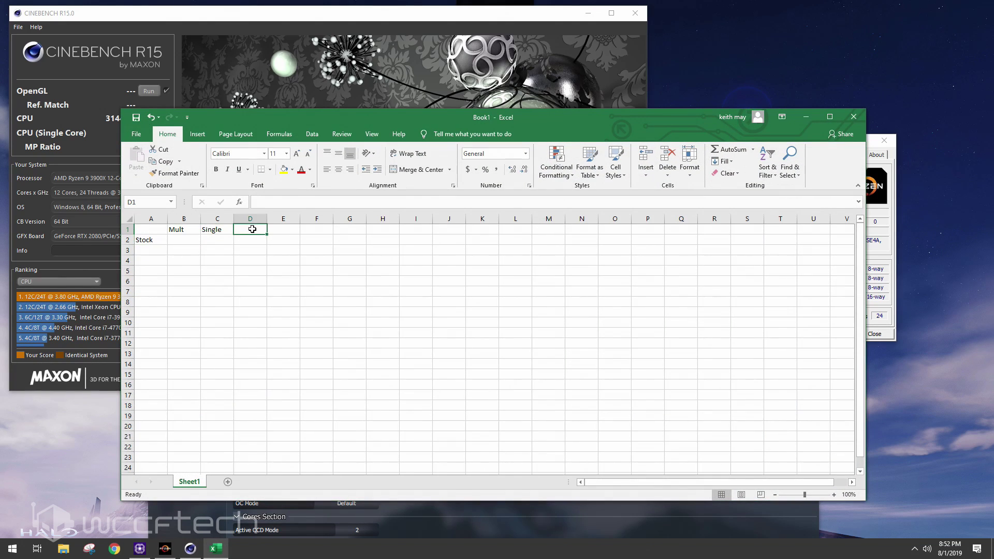
{"action": "type", "text": "temp"}
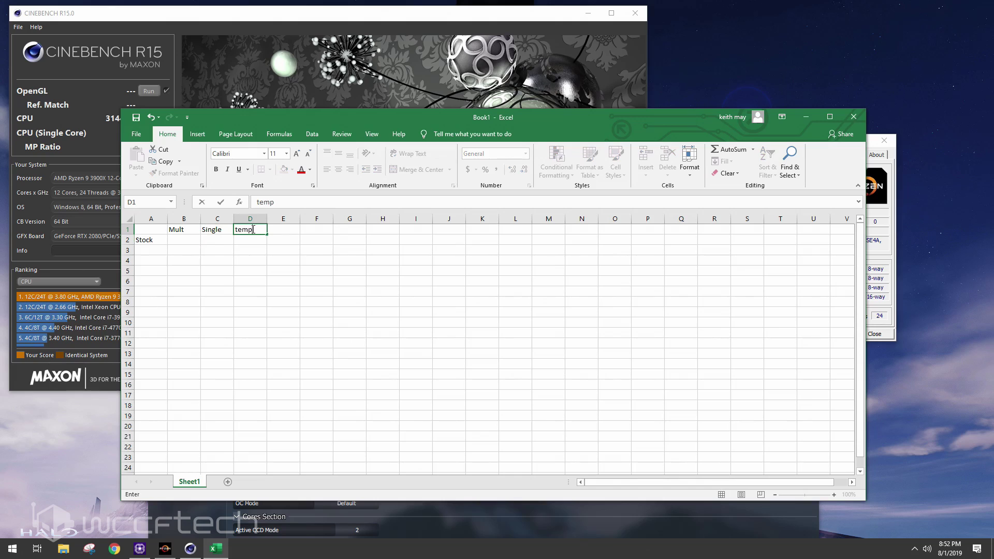
{"action": "key", "text": "Return"}
{"action": "type", "text": "31"}
{"action": "left_click_drag", "start_coordinate": [369, 113], "coordinate": [462, 124]}
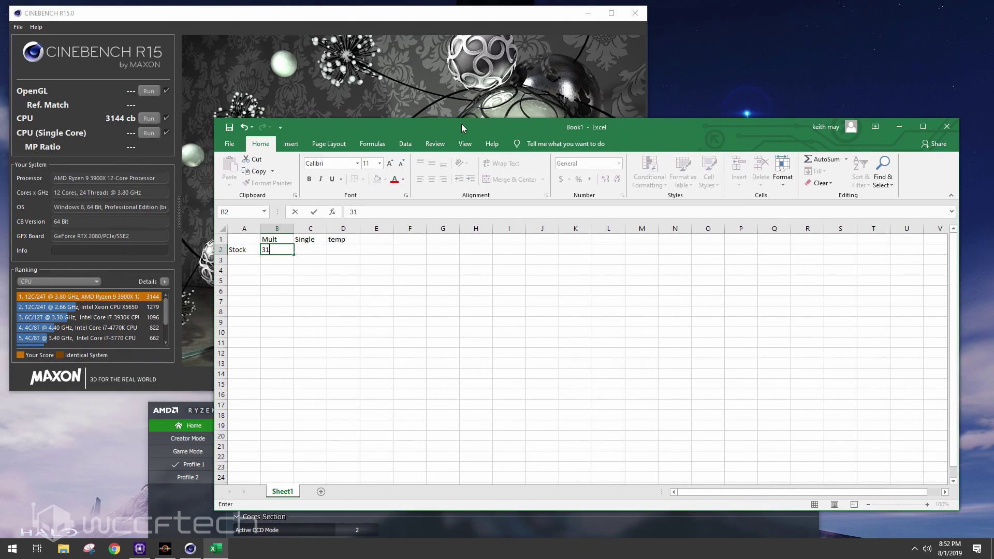
{"action": "key", "text": "Tab"}
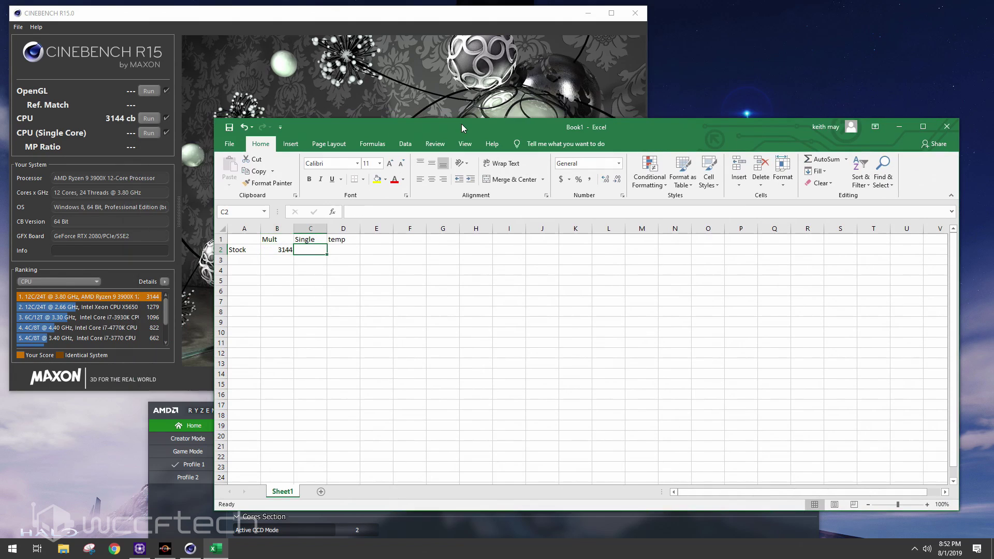
Rerun the multi-core CPU test in Cinebench and record the temperature 83 in cell D2 of the Excel sheet
{"action": "left_click", "coordinate": [899, 130]}
{"action": "left_click", "coordinate": [149, 119]}
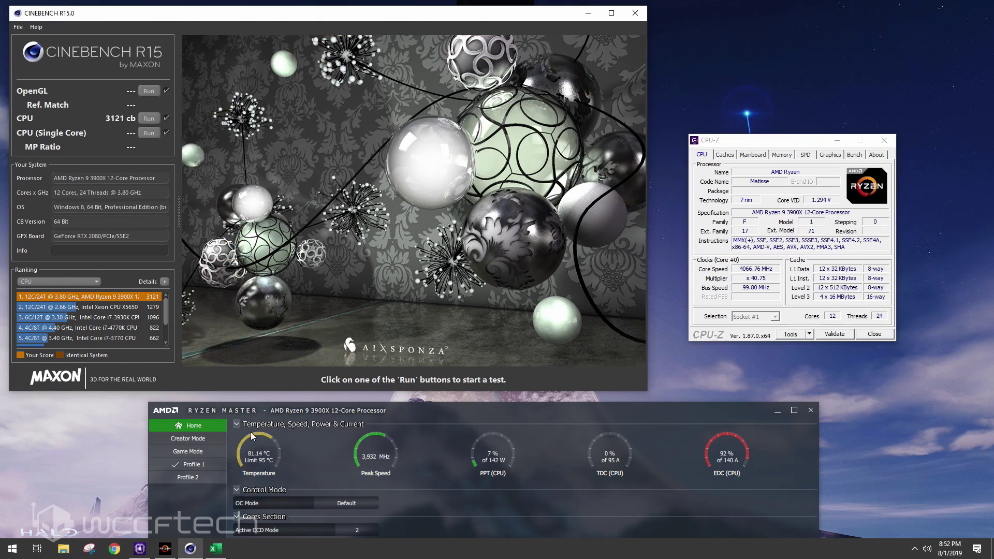
{"action": "left_click", "coordinate": [214, 550]}
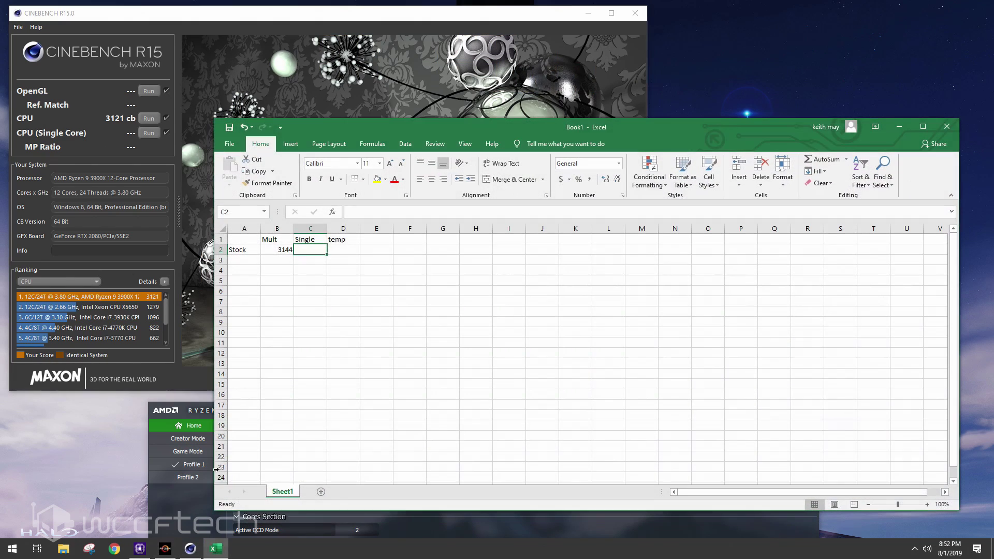
{"action": "left_click", "coordinate": [344, 249]}
{"action": "type", "text": "83"}
{"action": "left_click", "coordinate": [312, 251]}
Run the single-core CPU test in Cinebench and return to the Excel sheet
{"action": "left_click", "coordinate": [151, 132]}
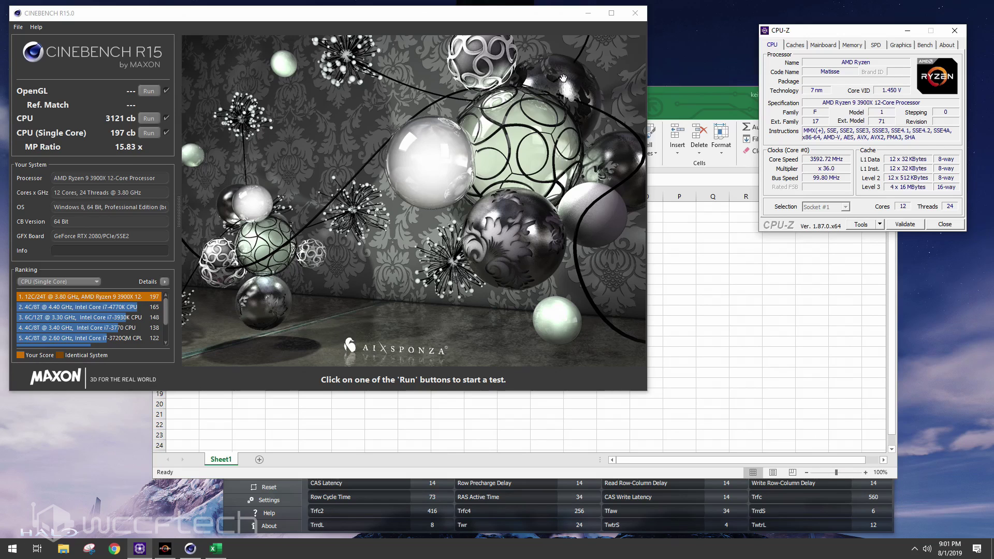
{"action": "left_click", "coordinate": [674, 91]}
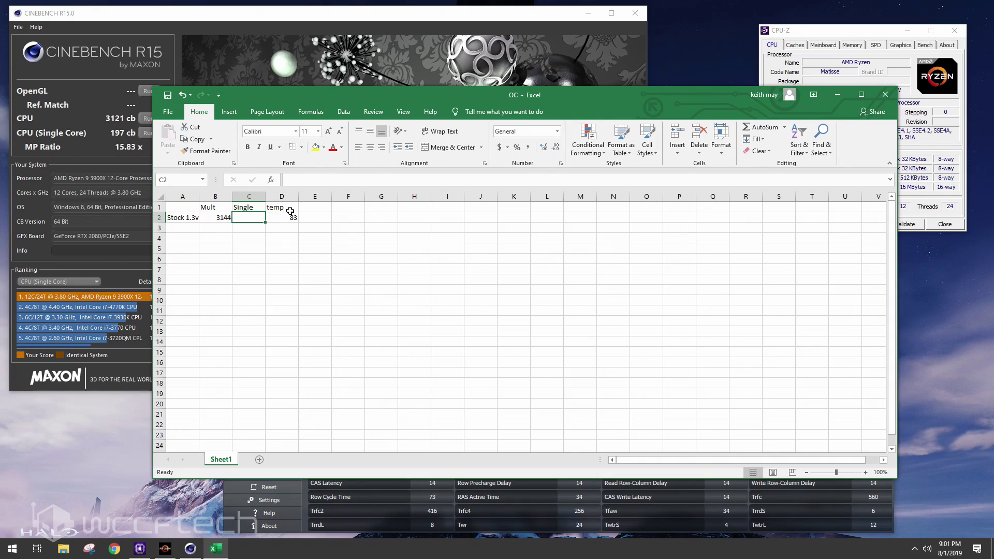
{"action": "right_click", "coordinate": [211, 197]}
{"action": "left_click", "coordinate": [258, 274]}
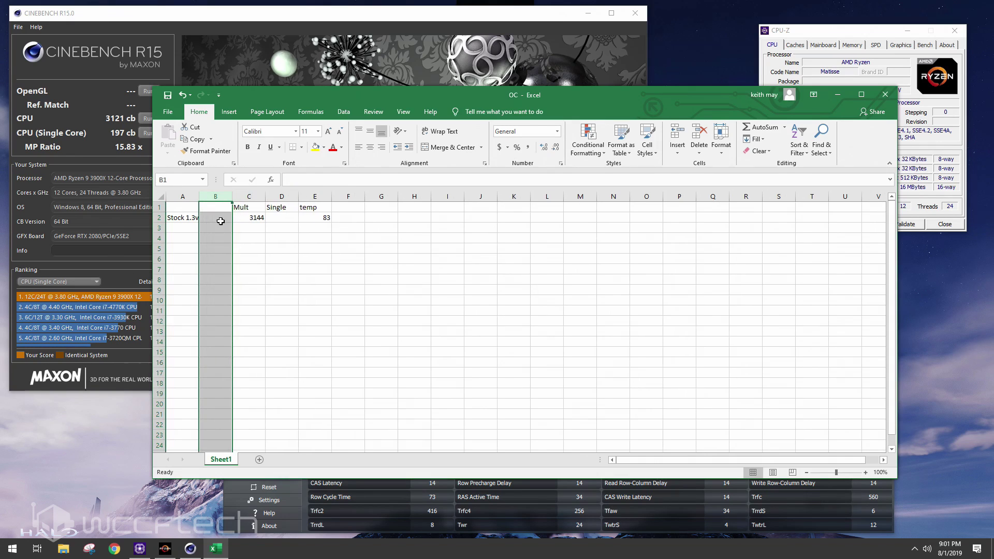
{"action": "right_click", "coordinate": [213, 196]}
{"action": "left_click", "coordinate": [239, 279]}
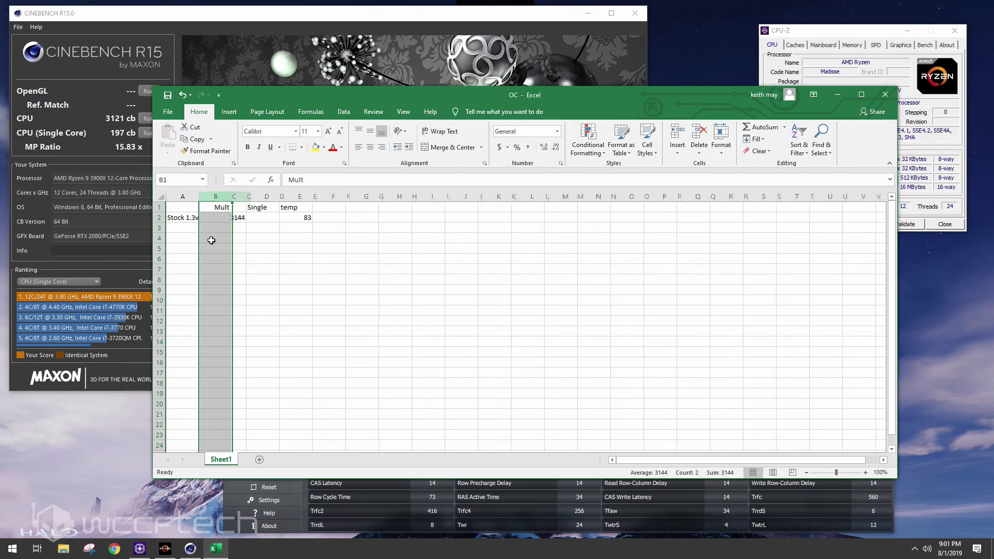
Extend the label in A2 to Stock 1.3v 4.05GHz and fit column A to its contents
{"action": "left_click_drag", "start_coordinate": [187, 220], "coordinate": [186, 236]}
{"action": "left_click", "coordinate": [192, 218]}
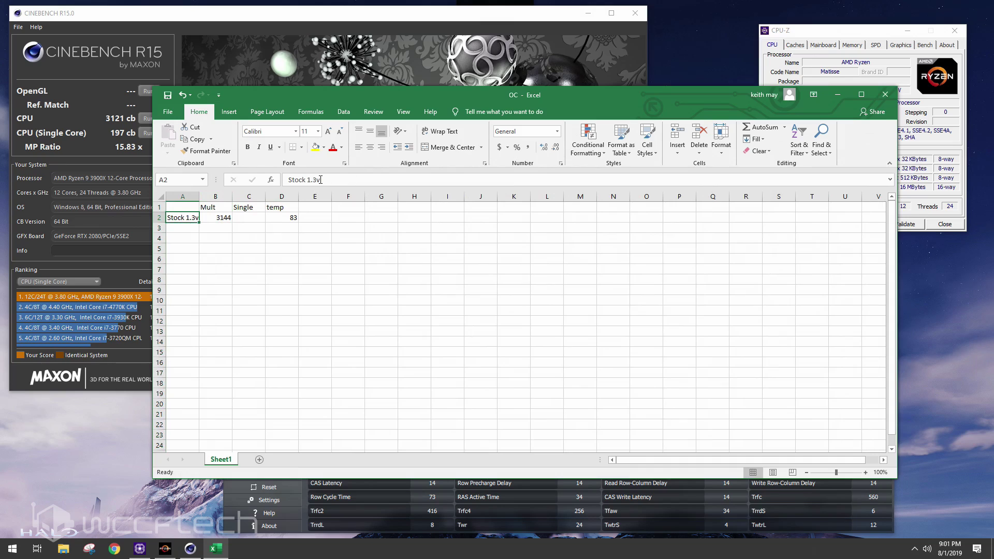
{"action": "left_click", "coordinate": [340, 179]}
{"action": "type", "text": "4.05GH"}
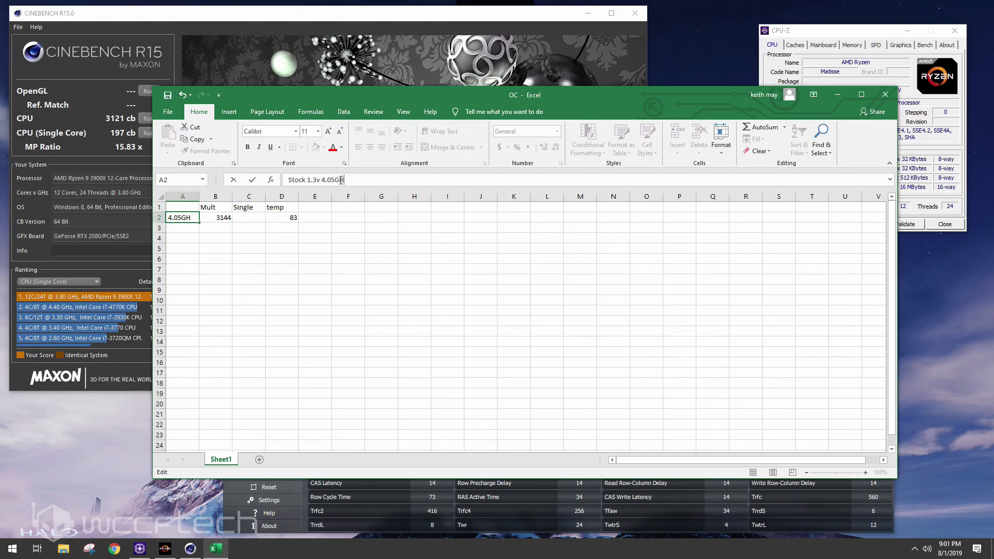
{"action": "left_click", "coordinate": [215, 311]}
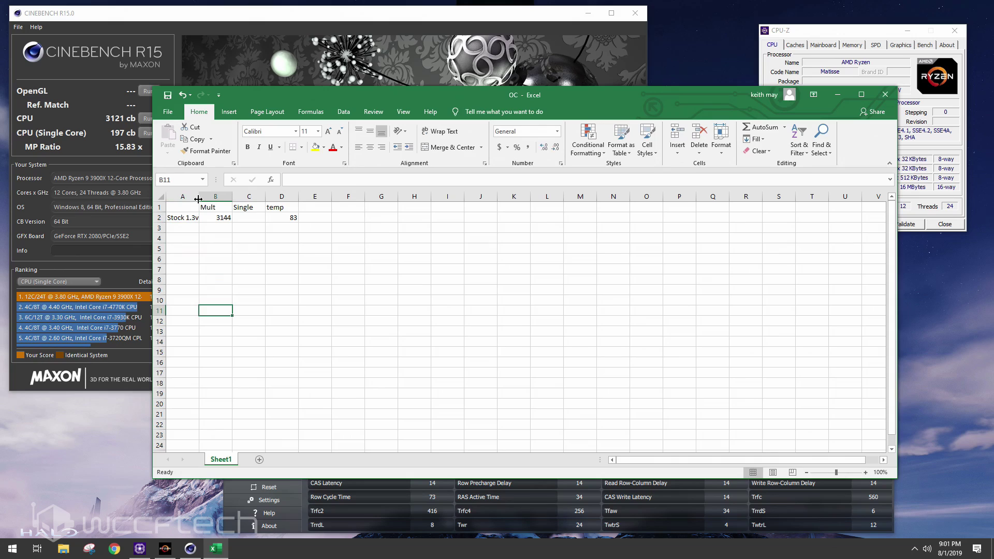
{"action": "double_click", "coordinate": [199, 196]}
Record the single-core score 197 in cell C2 and select the start of the next row
{"action": "left_click", "coordinate": [286, 219]}
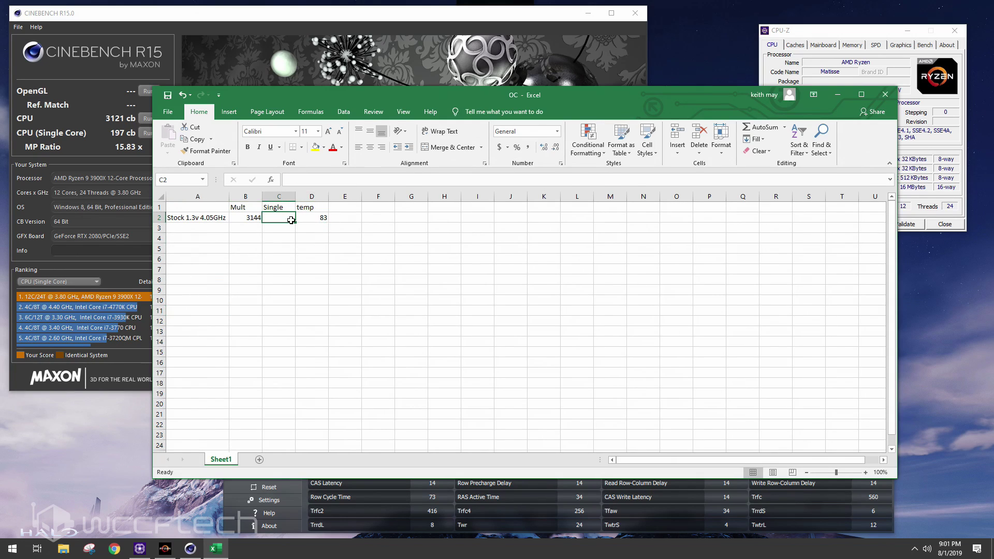
{"action": "type", "text": "197"}
{"action": "key", "text": "Return"}
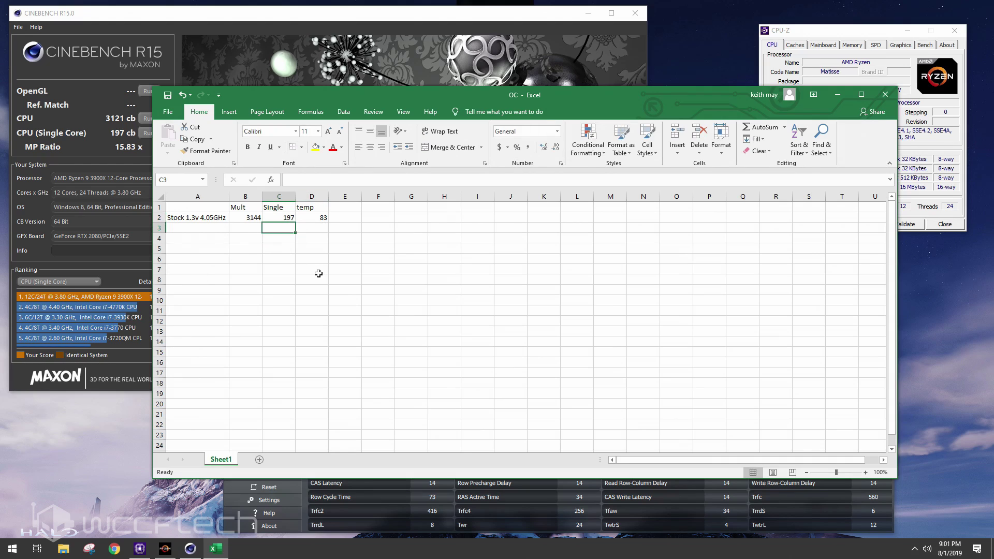
{"action": "left_click", "coordinate": [238, 229]}
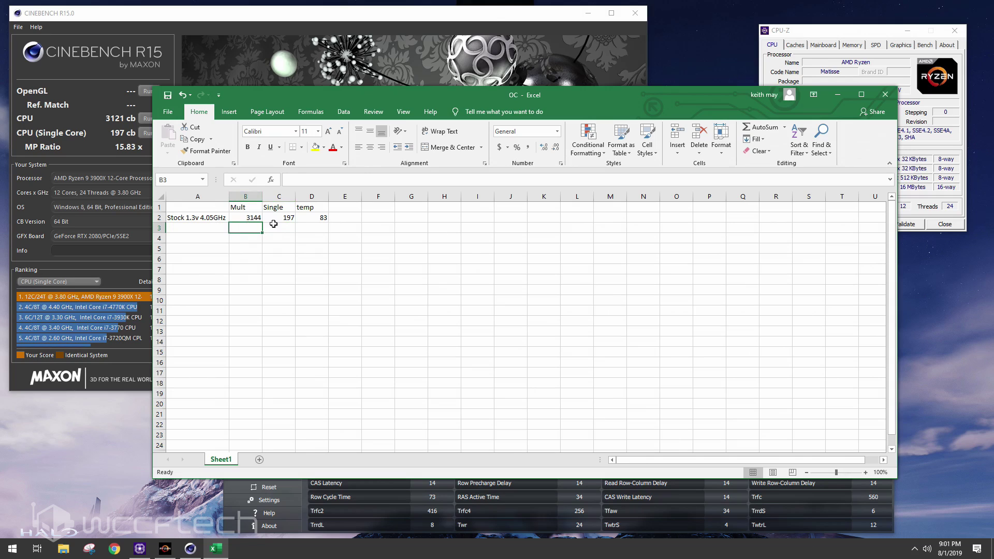
{"action": "left_click", "coordinate": [178, 229]}
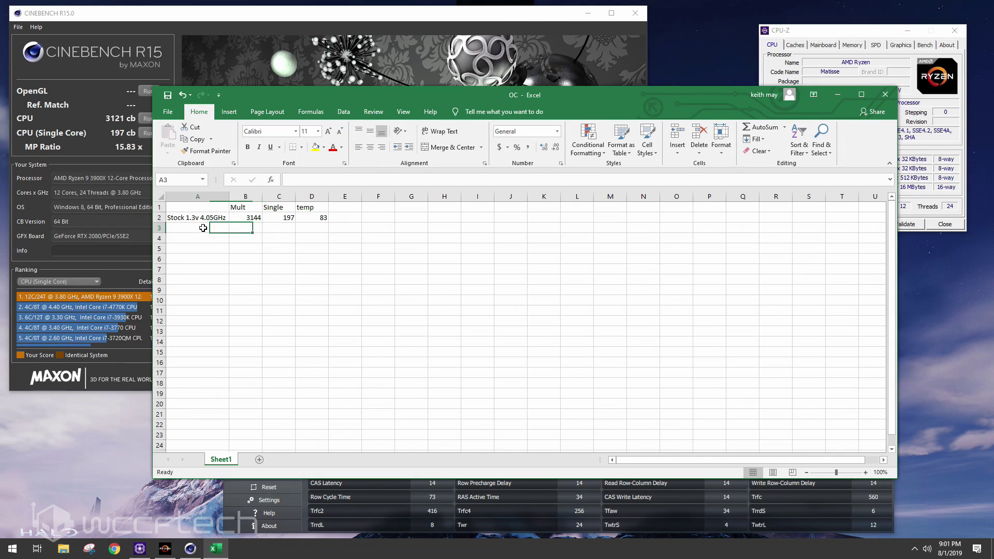
Switch to Ryzen Master, open Profile 1 and set its control mode to Manual
{"action": "left_click", "coordinate": [837, 95]}
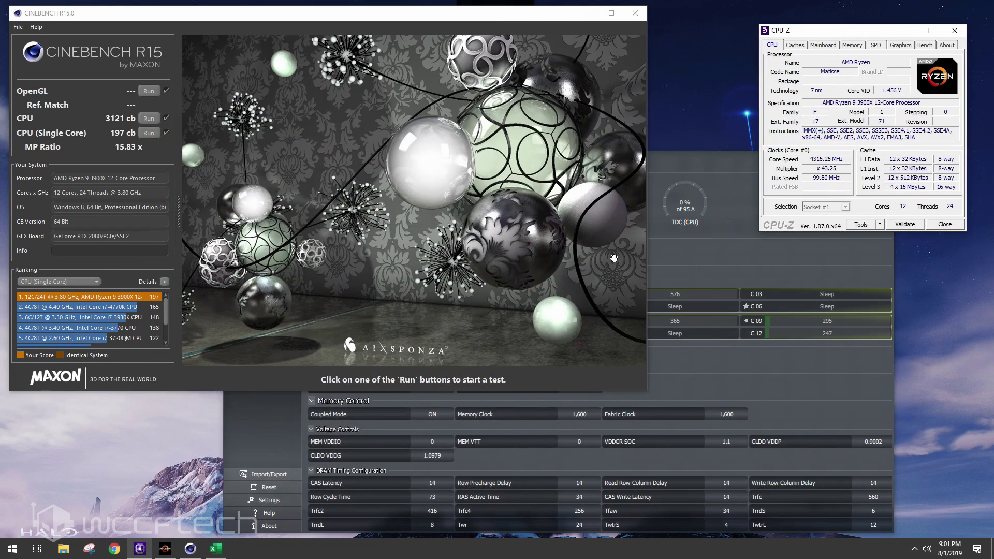
{"action": "left_click", "coordinate": [695, 160]}
{"action": "left_click", "coordinate": [259, 212]}
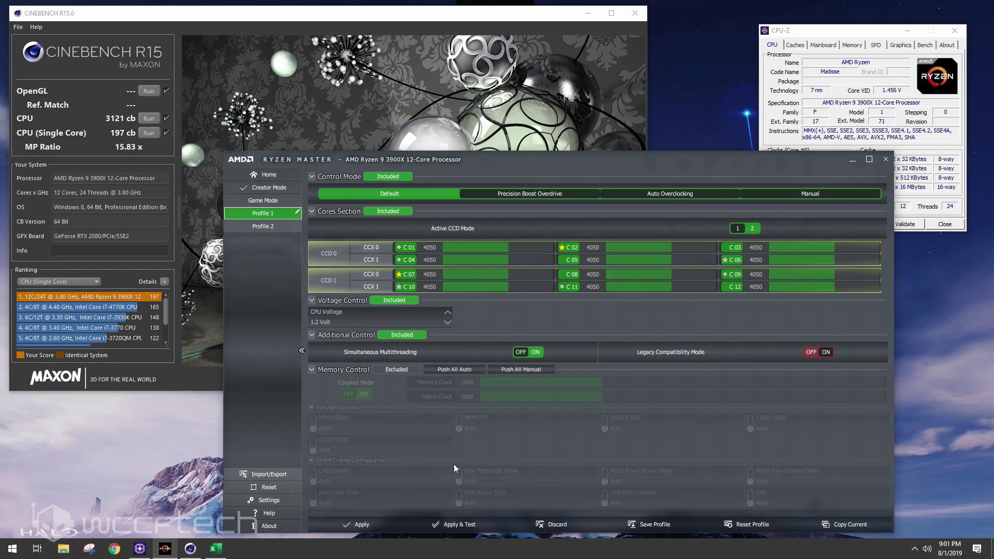
{"action": "left_click", "coordinate": [806, 196]}
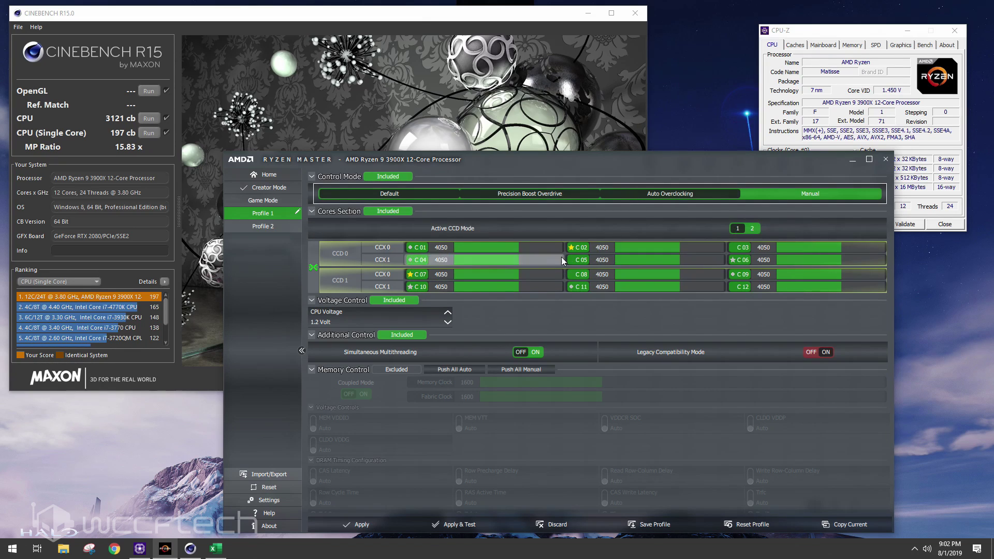
Unlink the CCD and CCX core groups so their frequencies can be set separately, and link all cores again
{"action": "mouse_move", "coordinate": [610, 246]}
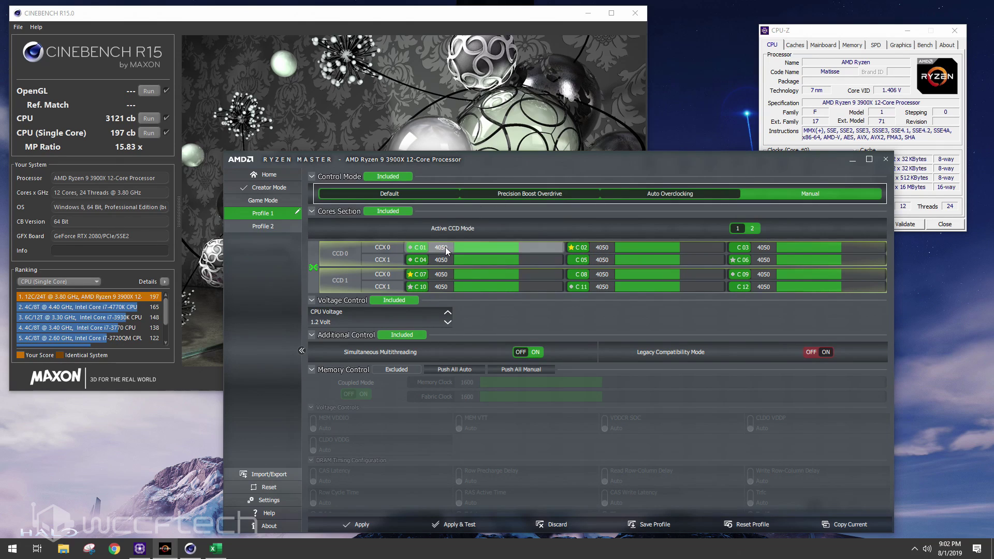
{"action": "mouse_move", "coordinate": [441, 248]}
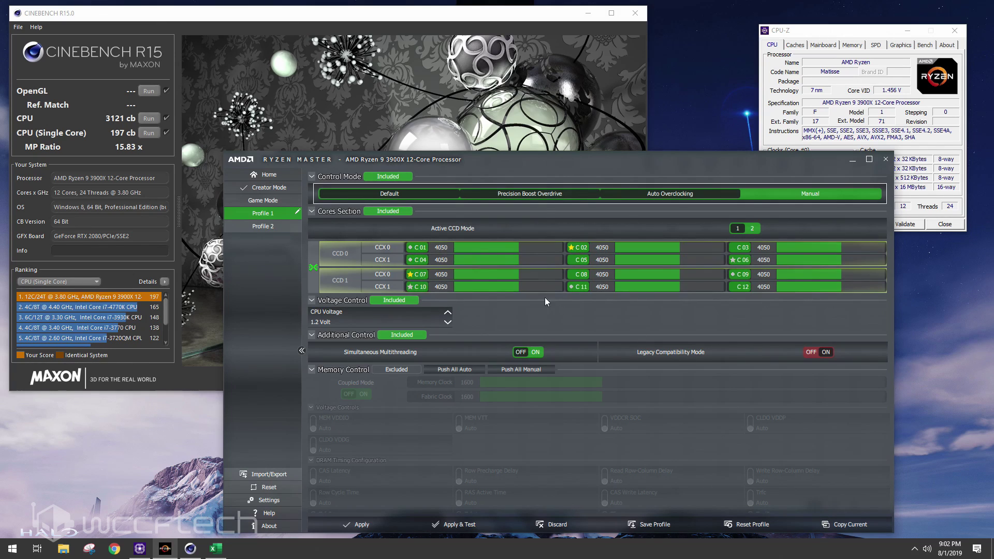
{"action": "mouse_move", "coordinate": [330, 324]}
{"action": "left_click", "coordinate": [314, 268]}
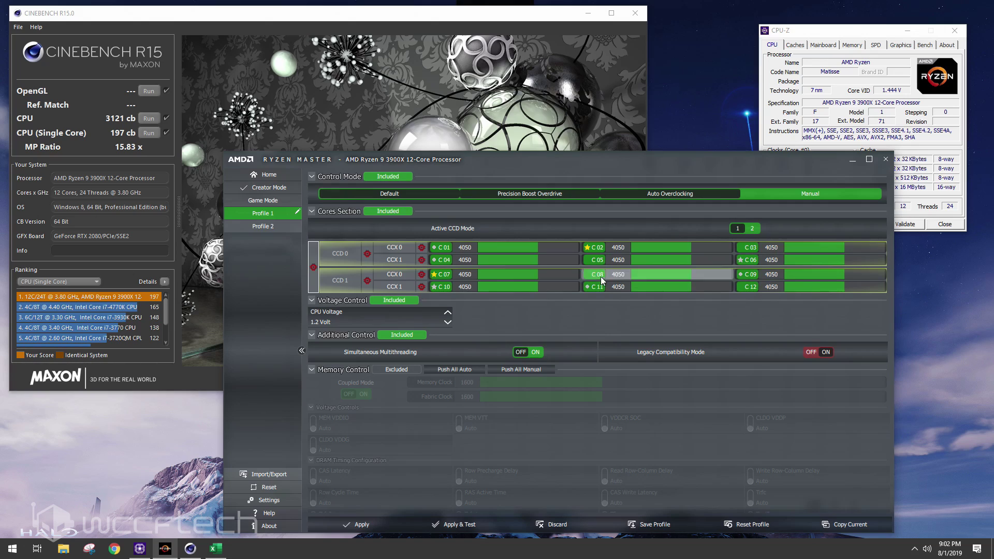
{"action": "left_click", "coordinate": [314, 268]}
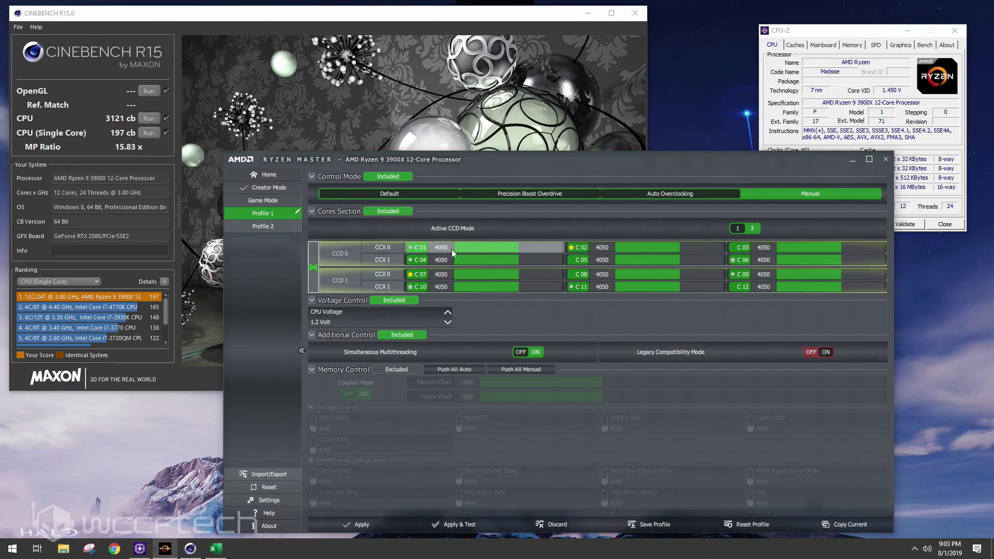
{"action": "left_click", "coordinate": [313, 261]}
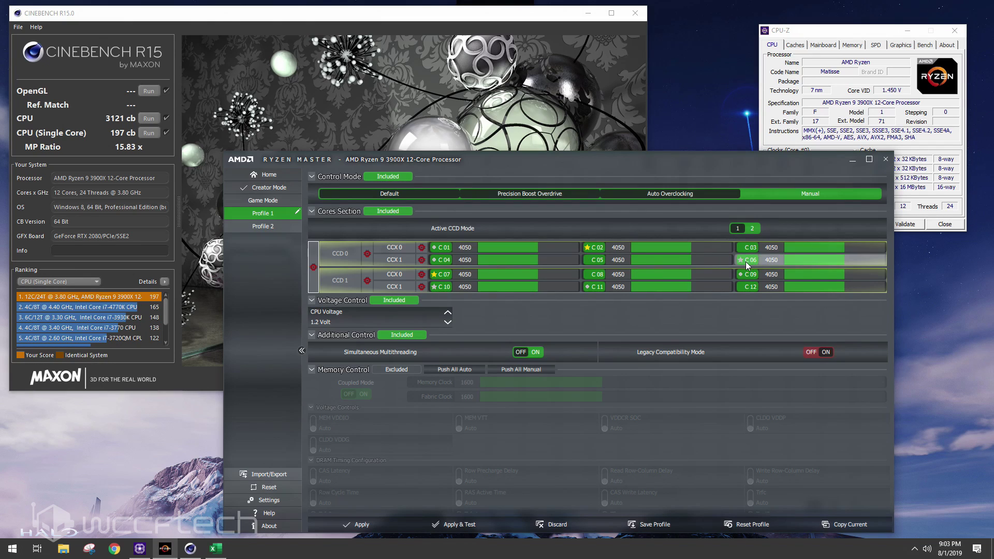
{"action": "mouse_move", "coordinate": [745, 262]}
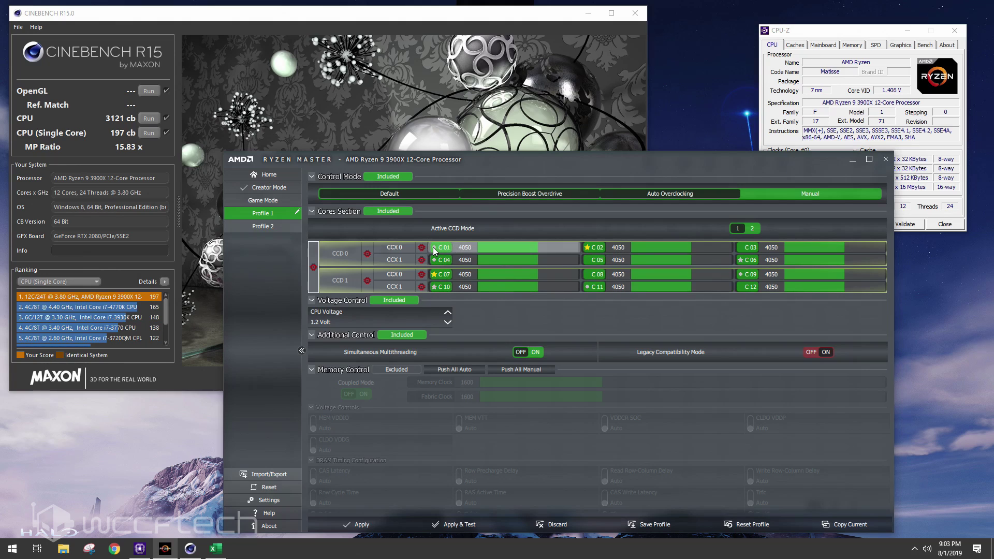
{"action": "mouse_move", "coordinate": [439, 249]}
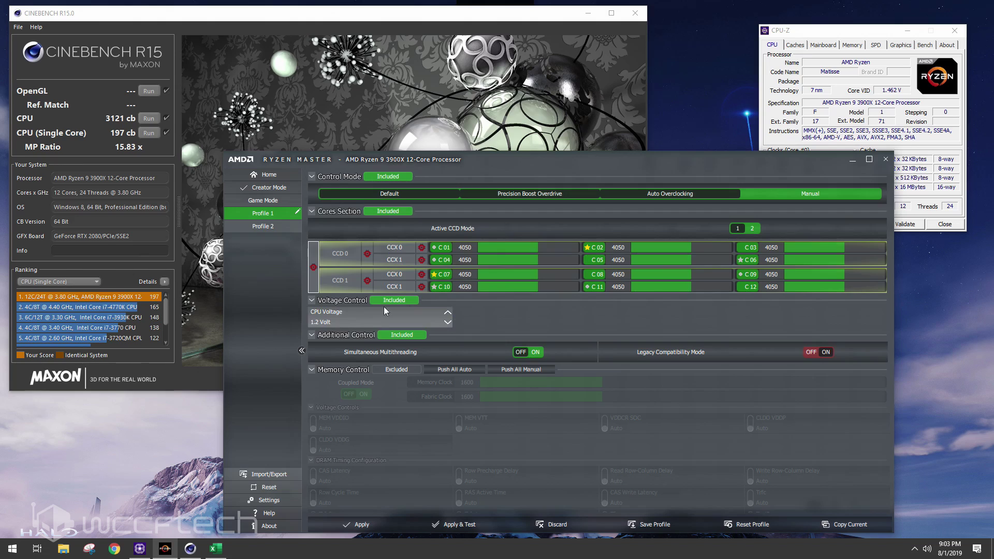
{"action": "left_click", "coordinate": [312, 267]}
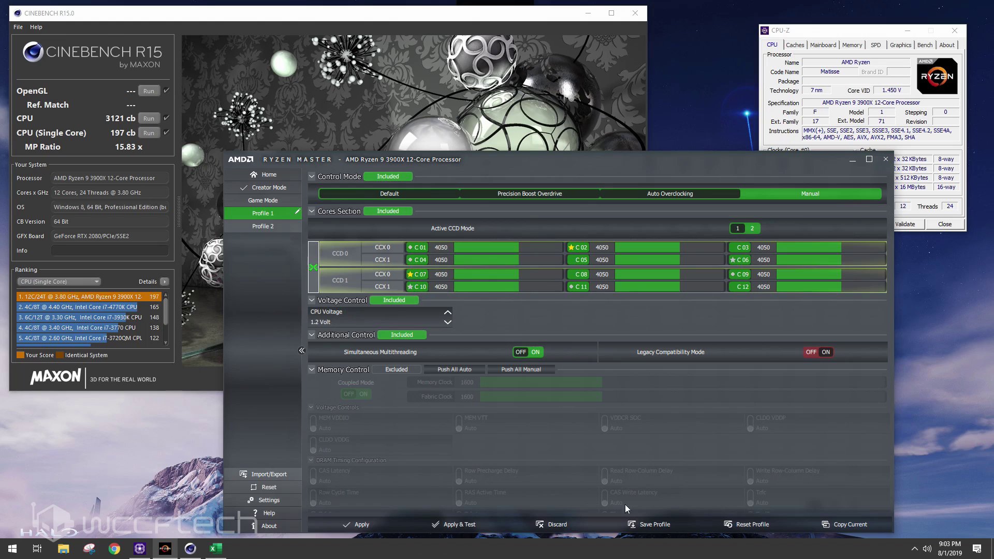
Apply the manual overclock settings of Profile 1 and minimize the Ryzen Master window
{"action": "left_click", "coordinate": [370, 525]}
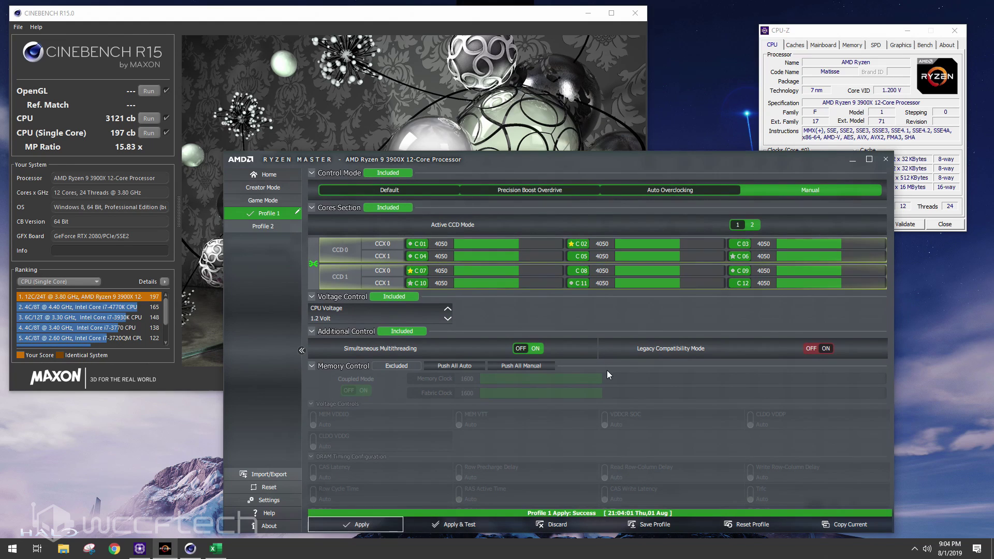
{"action": "scroll", "coordinate": [474, 402], "scroll_direction": "down", "scroll_amount": 8}
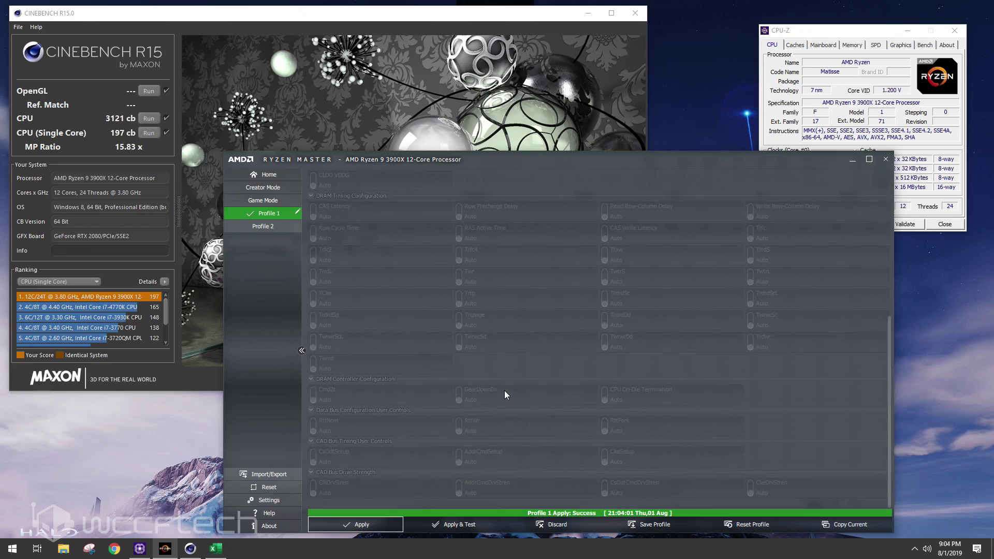
{"action": "scroll", "coordinate": [540, 440], "scroll_direction": "up", "scroll_amount": 8}
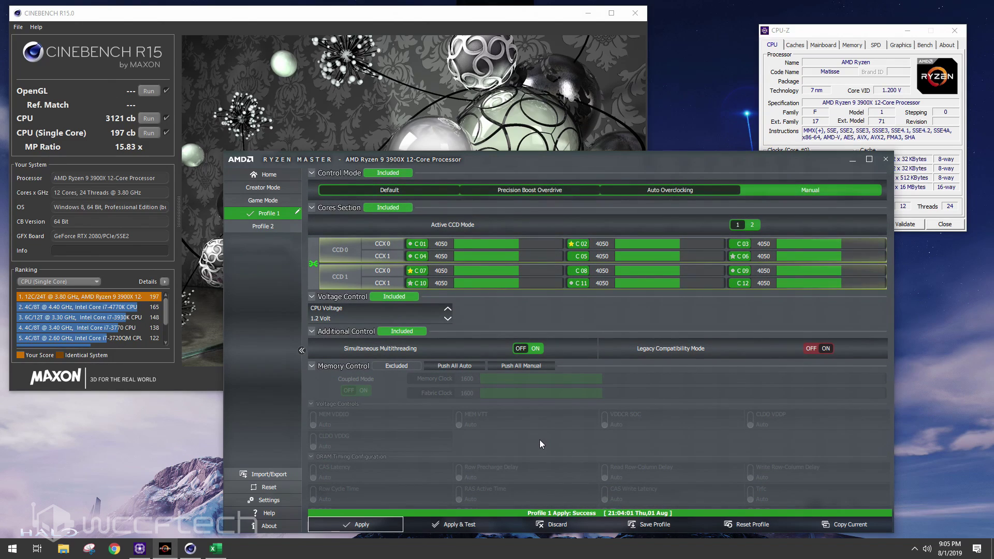
{"action": "left_click", "coordinate": [362, 524]}
{"action": "left_click", "coordinate": [853, 162]}
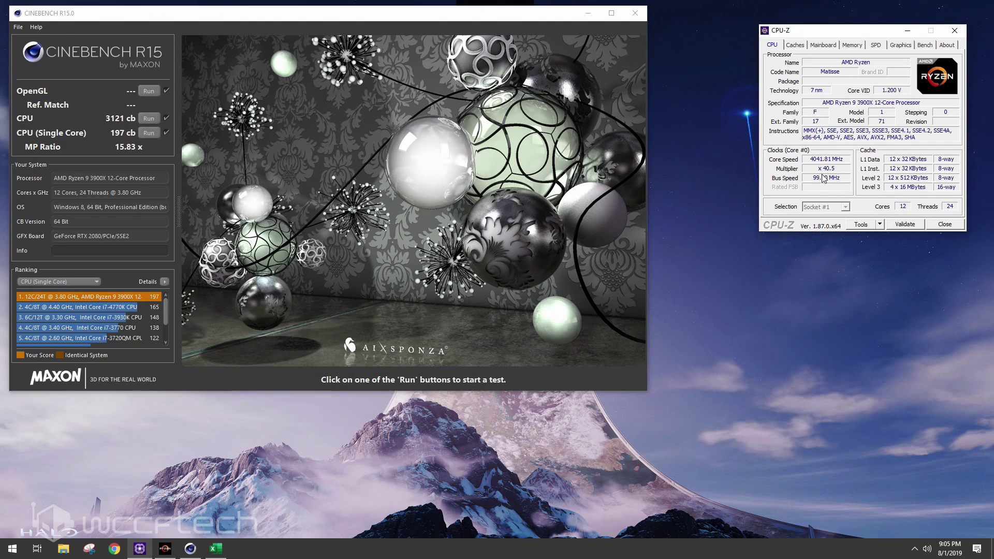
Show Ryzen Master's Home readings below the Cinebench window and run the multi-core CPU test in Cinebench
{"action": "left_click", "coordinate": [165, 549]}
{"action": "left_click", "coordinate": [277, 175]}
{"action": "left_click_drag", "start_coordinate": [485, 161], "coordinate": [426, 405]}
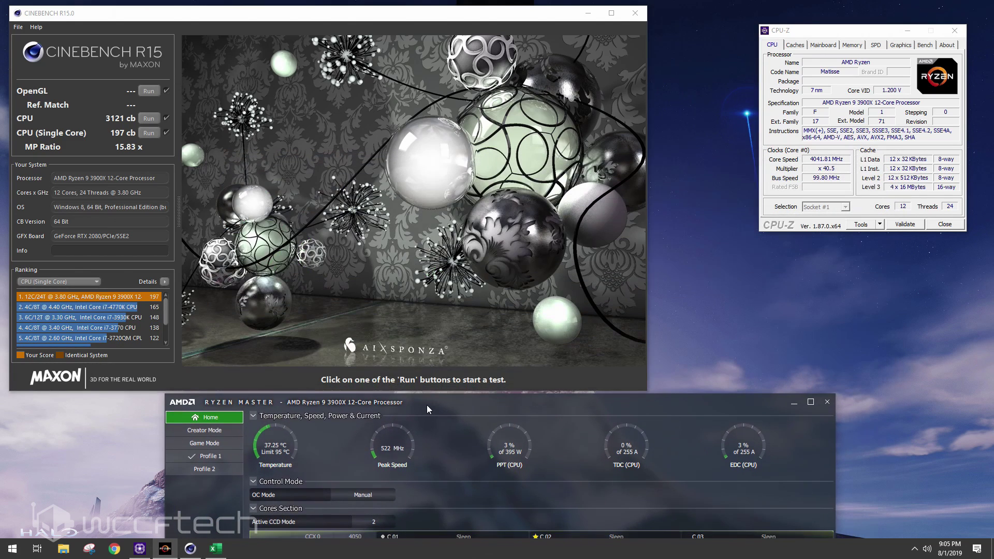
{"action": "left_click", "coordinate": [147, 119]}
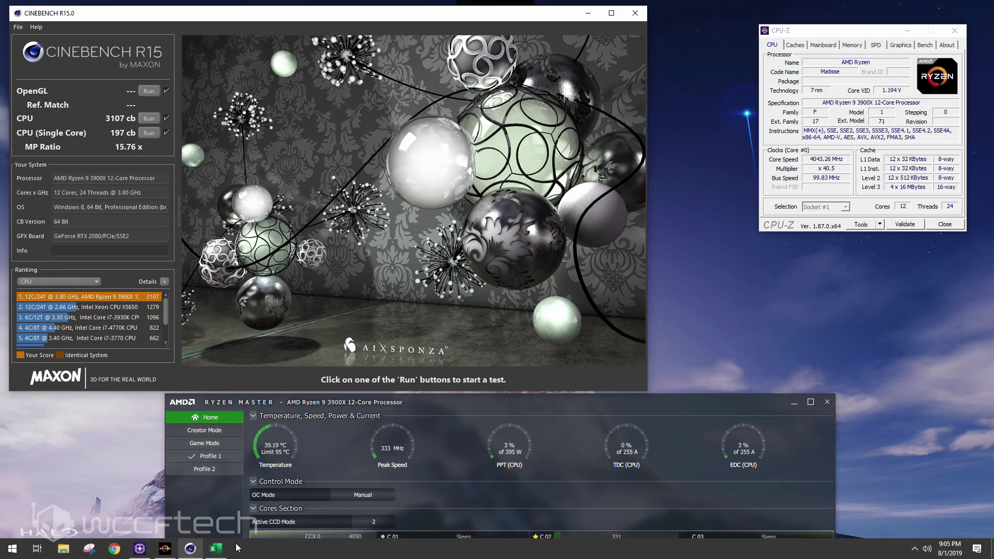
In the Excel sheet, label row 3 as 4.05GHz 1.2v and record the multi-core score 3107 in B3
{"action": "left_click", "coordinate": [216, 549]}
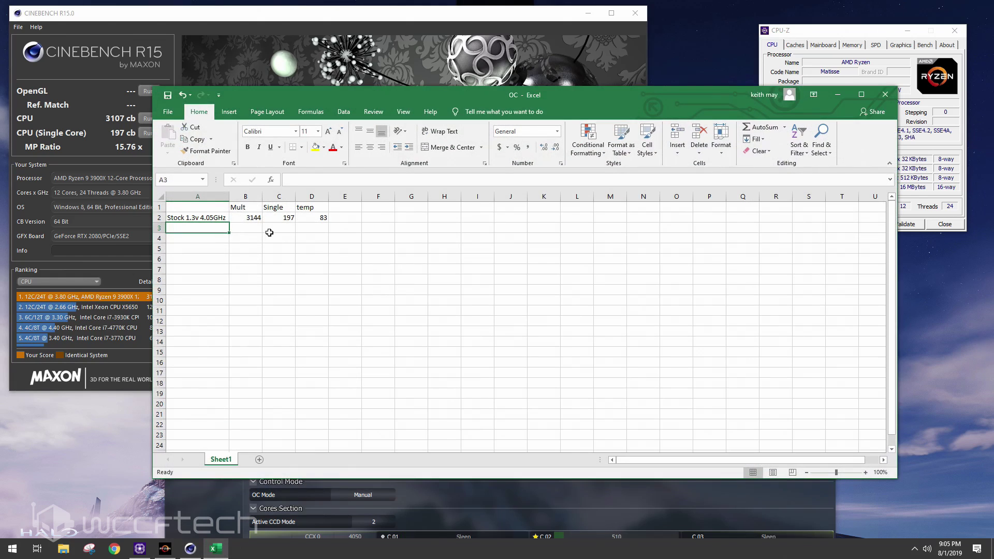
{"action": "type", "text": "4.05GHz 1.2v"}
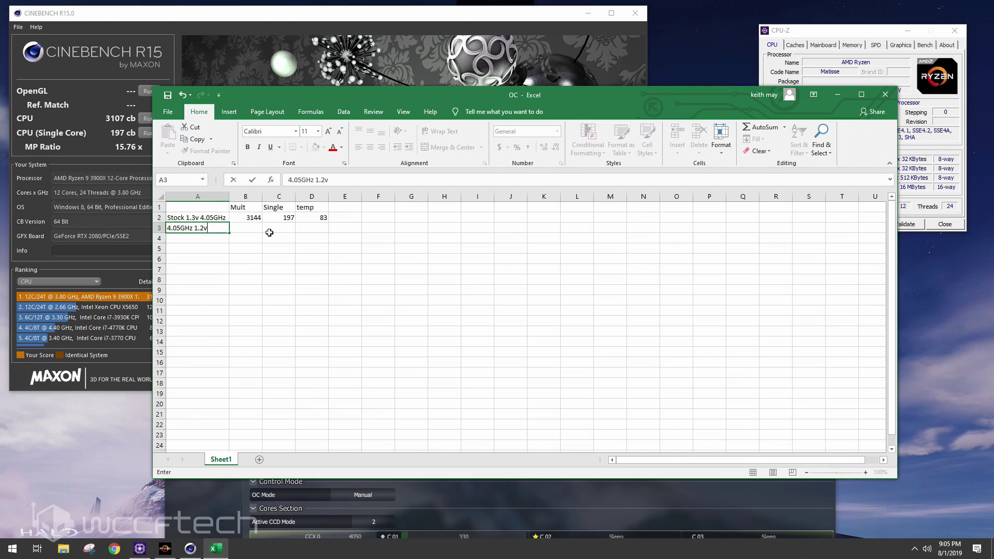
{"action": "key", "text": "Tab"}
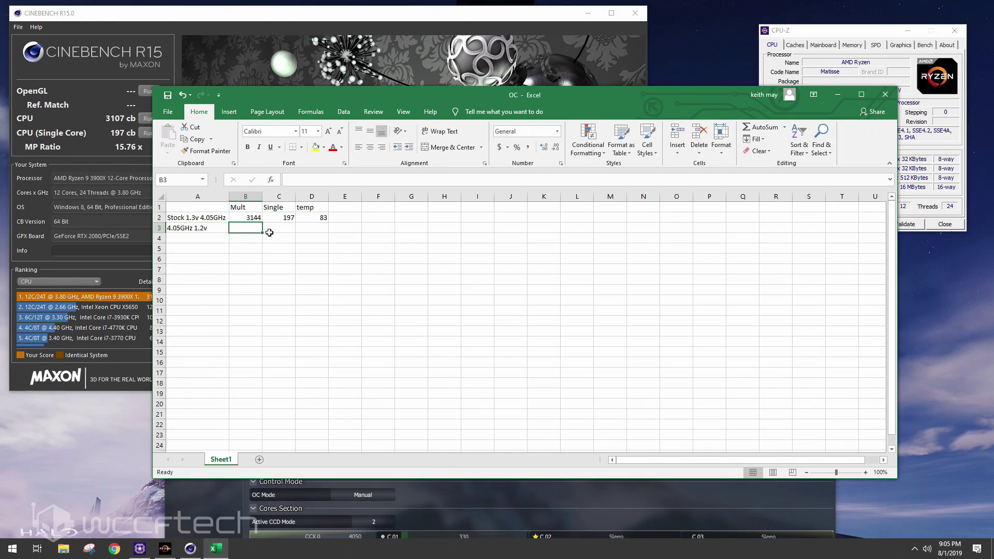
{"action": "type", "text": "3107"}
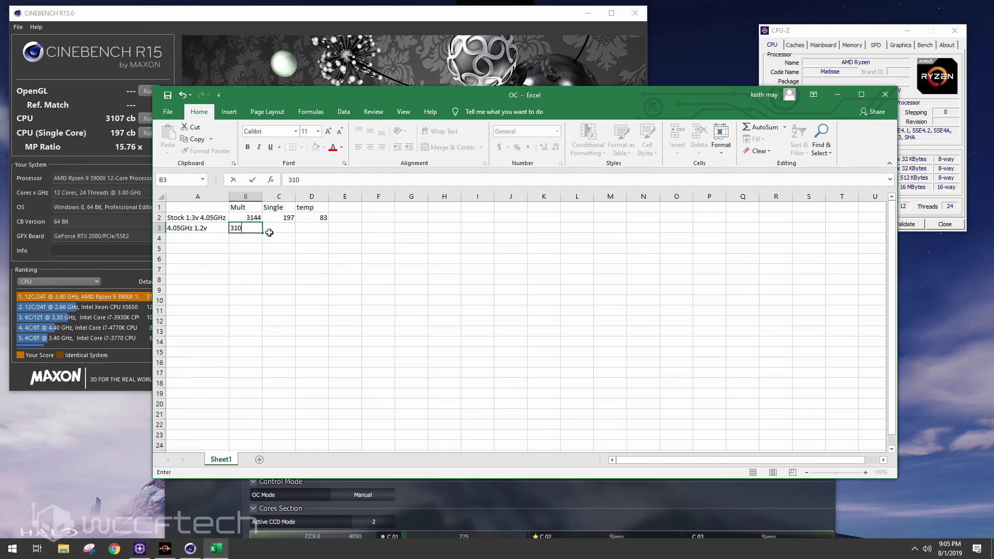
{"action": "key", "text": "Tab"}
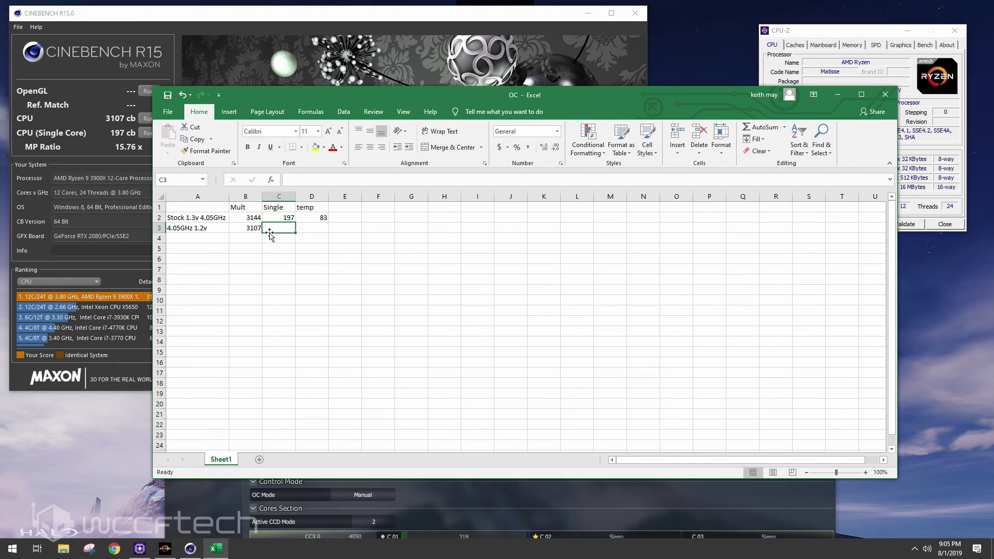
{"action": "key", "text": "Tab"}
Rerun the multi-core CPU test to read the load temperature and record 67 in cell D3 of the Excel sheet
{"action": "left_click", "coordinate": [837, 95]}
{"action": "left_click", "coordinate": [148, 118]}
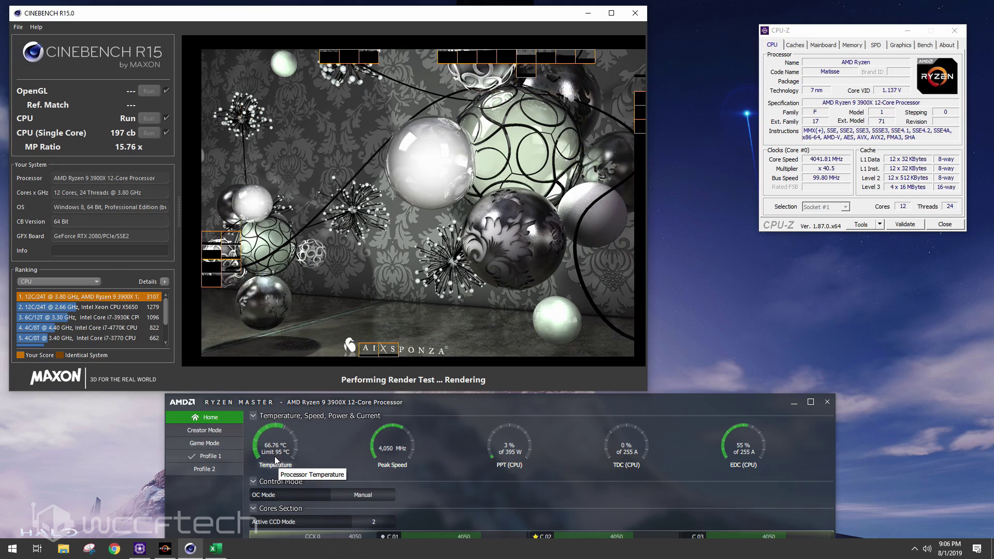
{"action": "left_click", "coordinate": [216, 548]}
{"action": "type", "text": "67"}
{"action": "key", "text": "Left"}
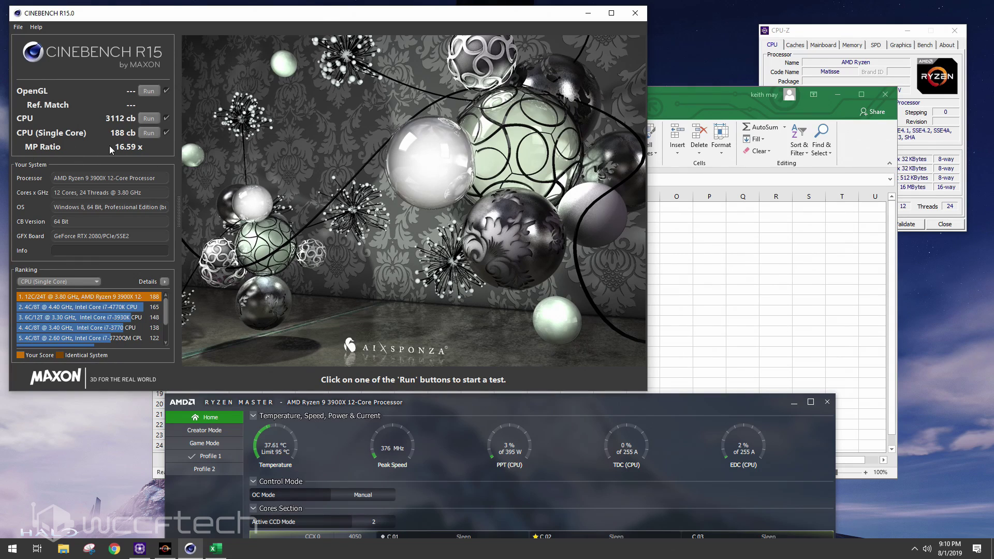
Return to the Excel sheet and record the single-core score 188 in cell C3
{"action": "left_click", "coordinate": [730, 91]}
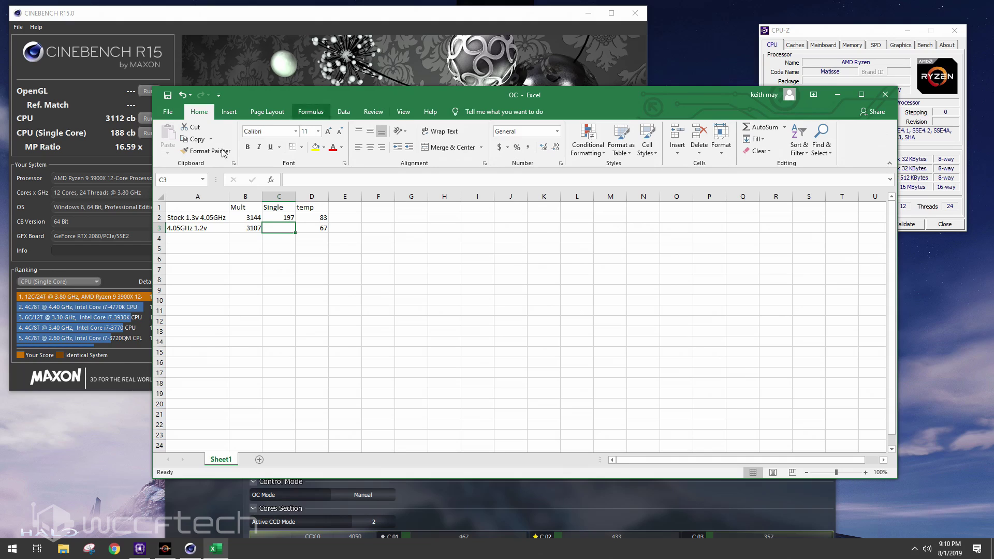
{"action": "type", "text": "188"}
{"action": "key", "text": "Return"}
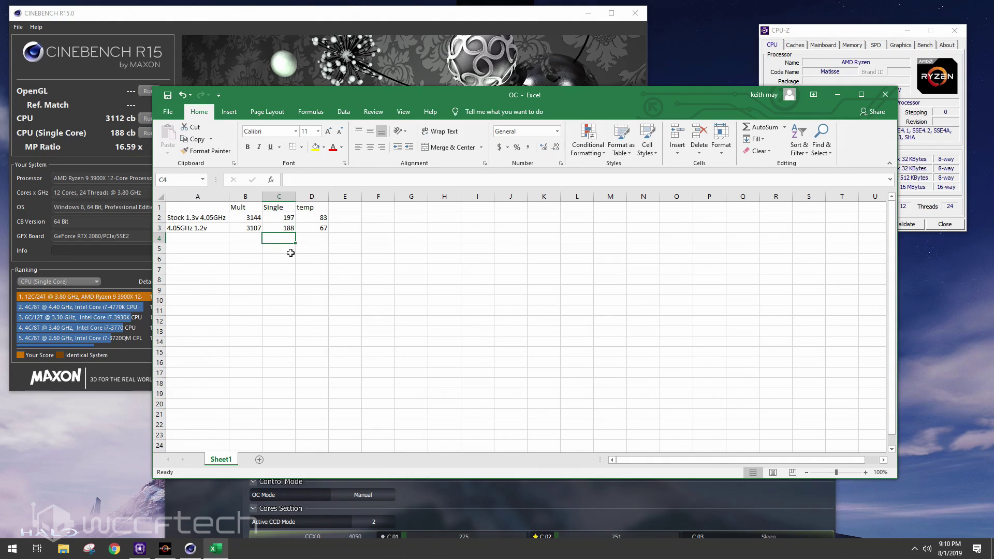
Label row 4 as 4.15GHz 1.2v in cell A4 and select its multi-core score cell B4
{"action": "key", "text": "Left"}
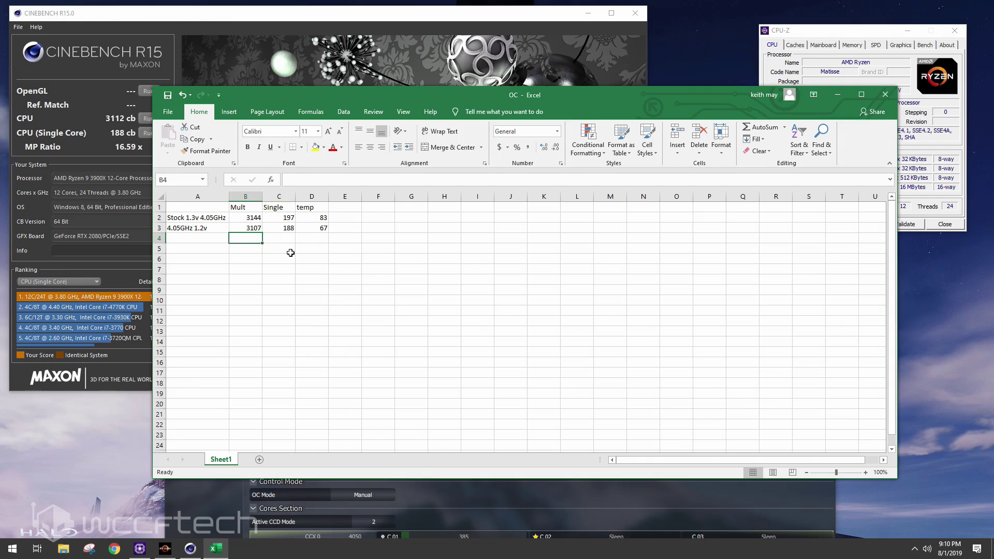
{"action": "key", "text": "Left"}
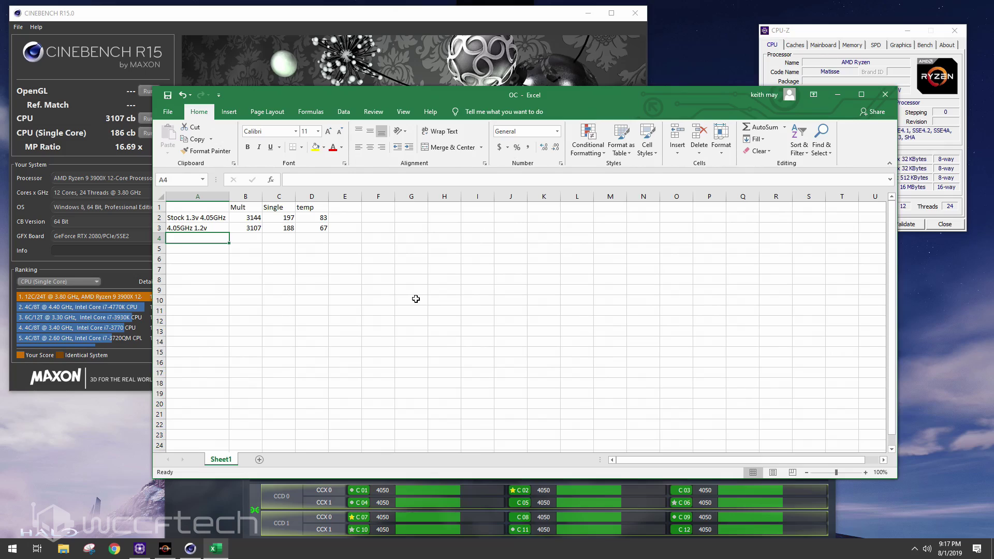
{"action": "type", "text": "4"}
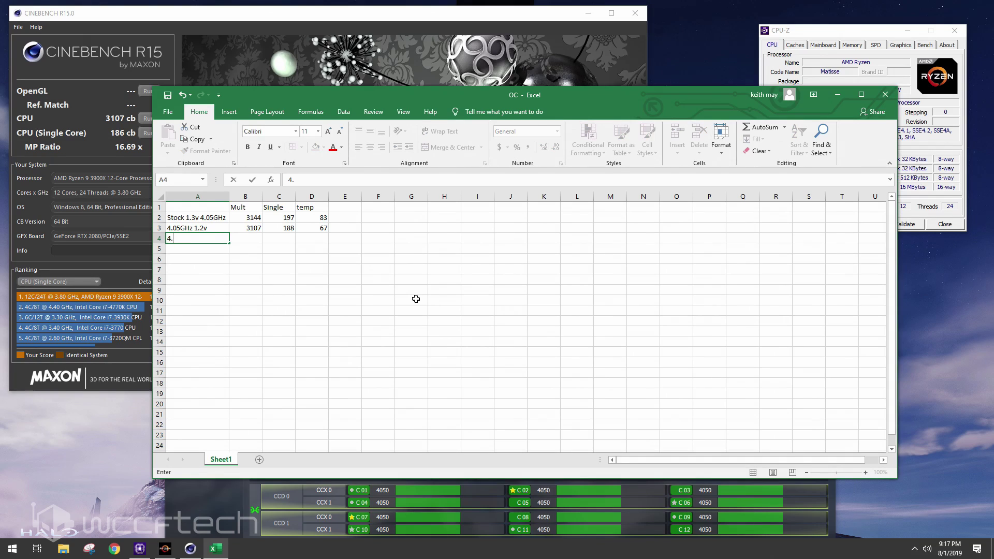
{"action": "type", "text": ".15GHz 1.2v"}
{"action": "key", "text": "Tab"}
{"action": "key", "text": "Tab"}
{"action": "key", "text": "Tab"}
{"action": "key", "text": "Left"}
{"action": "key", "text": "Left"}
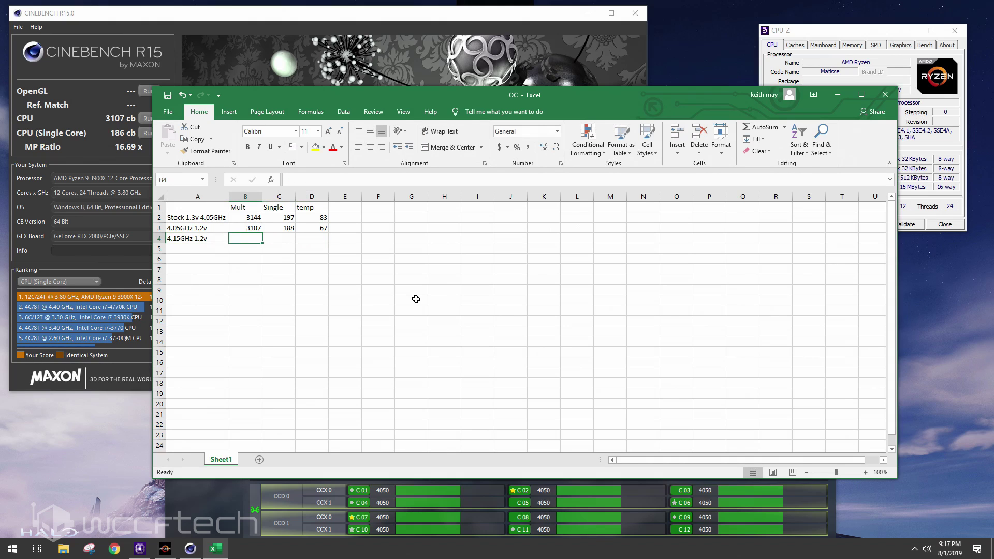
Switch to Ryzen Master, set all linked cores in Profile 1 to 4150 MHz, apply the profile and minimize the window
{"action": "left_click", "coordinate": [291, 501]}
{"action": "left_click_drag", "start_coordinate": [434, 396], "coordinate": [457, 200]}
{"action": "left_click", "coordinate": [837, 94]}
{"action": "left_click_drag", "start_coordinate": [537, 203], "coordinate": [522, 135]}
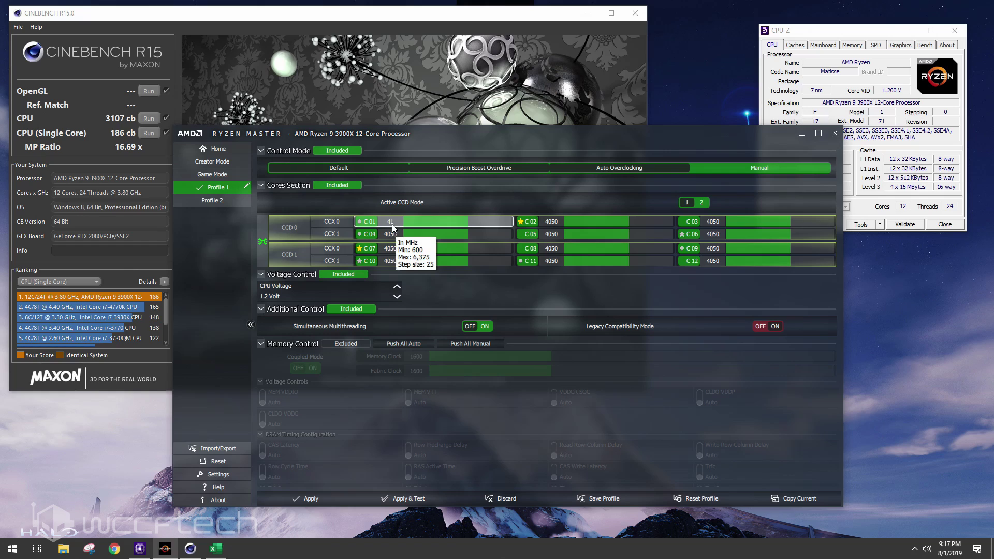
{"action": "key", "text": "Return"}
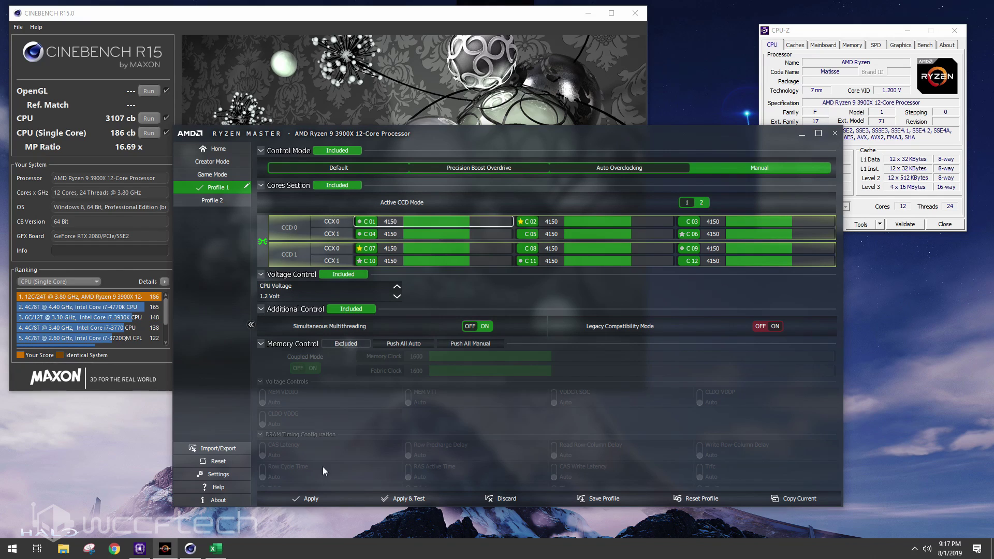
{"action": "left_click", "coordinate": [309, 497]}
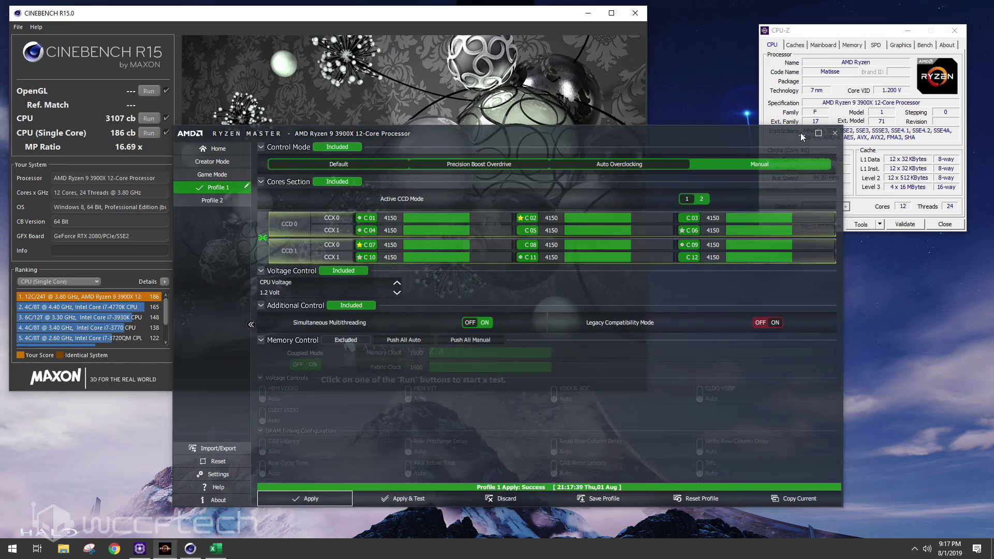
{"action": "left_click", "coordinate": [800, 134]}
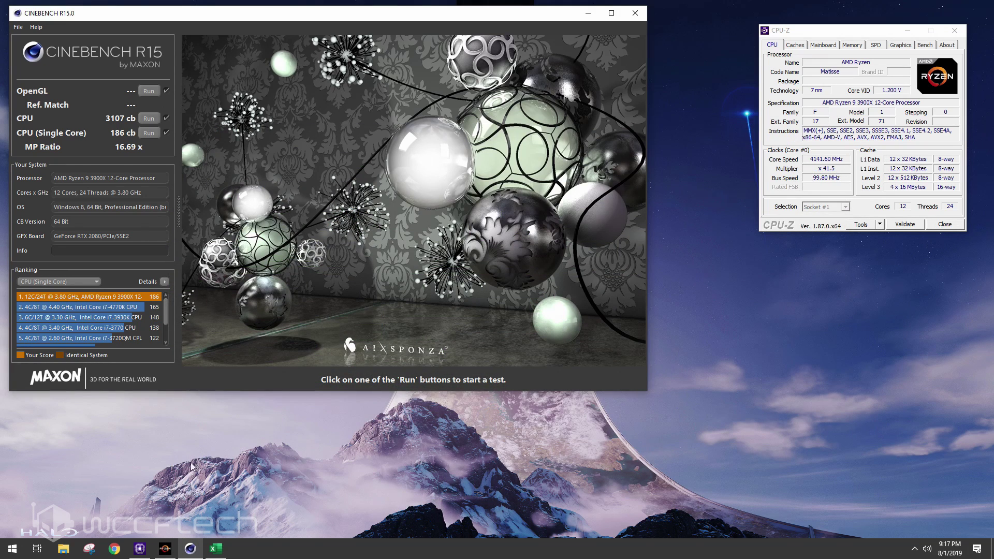
Restore Ryzen Master, place its Home temperature and speed gauges below Cinebench, and run the multi-core CPU test at the new clock
{"action": "left_click", "coordinate": [164, 554]}
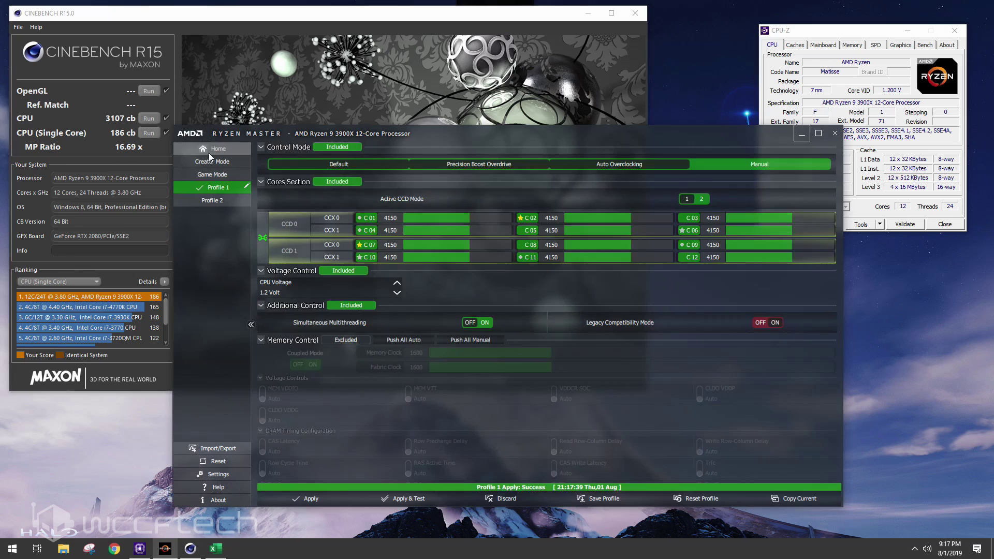
{"action": "left_click_drag", "start_coordinate": [485, 133], "coordinate": [459, 395]}
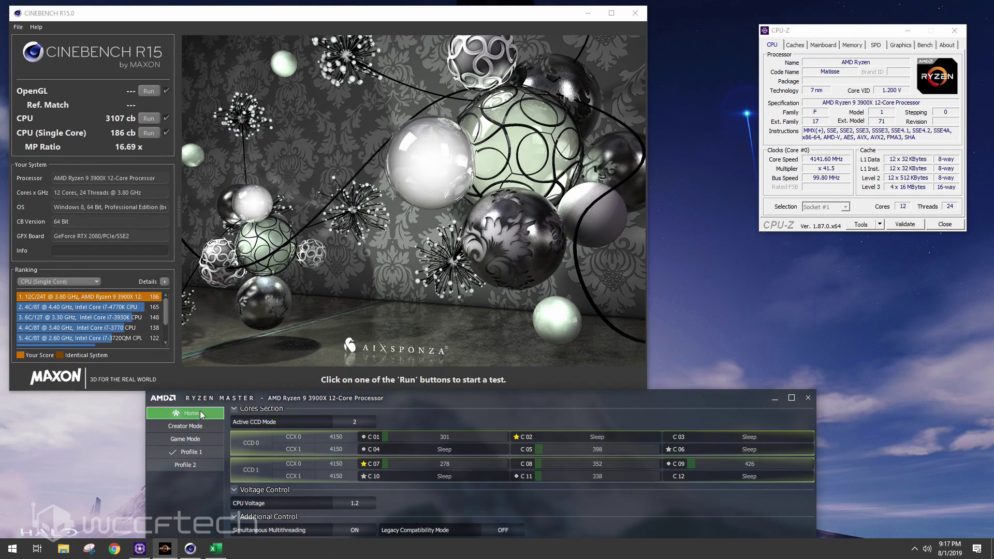
{"action": "scroll", "coordinate": [349, 490], "scroll_direction": "up", "scroll_amount": 2}
{"action": "scroll", "coordinate": [349, 490], "scroll_direction": "up", "scroll_amount": 2}
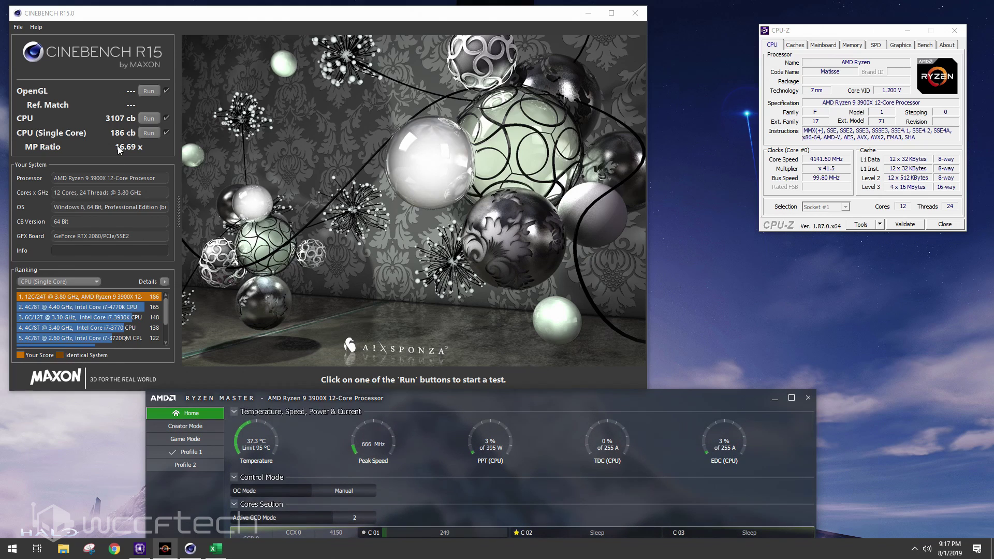
{"action": "left_click", "coordinate": [149, 118]}
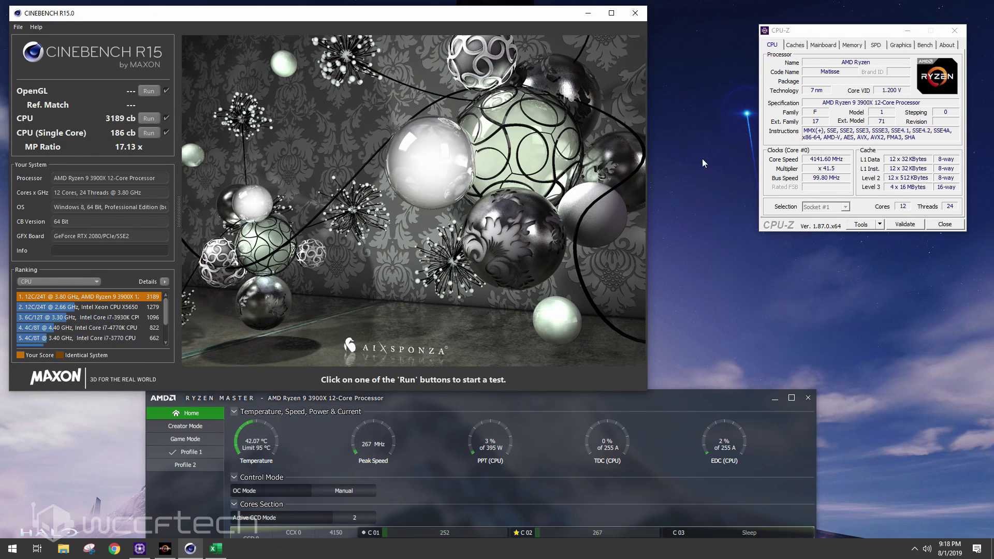
Switch to the Excel sheet, record multi-core score 3189 in cell B4 and temperature 67 in cell D4, and minimize the workbook
{"action": "left_click", "coordinate": [216, 549]}
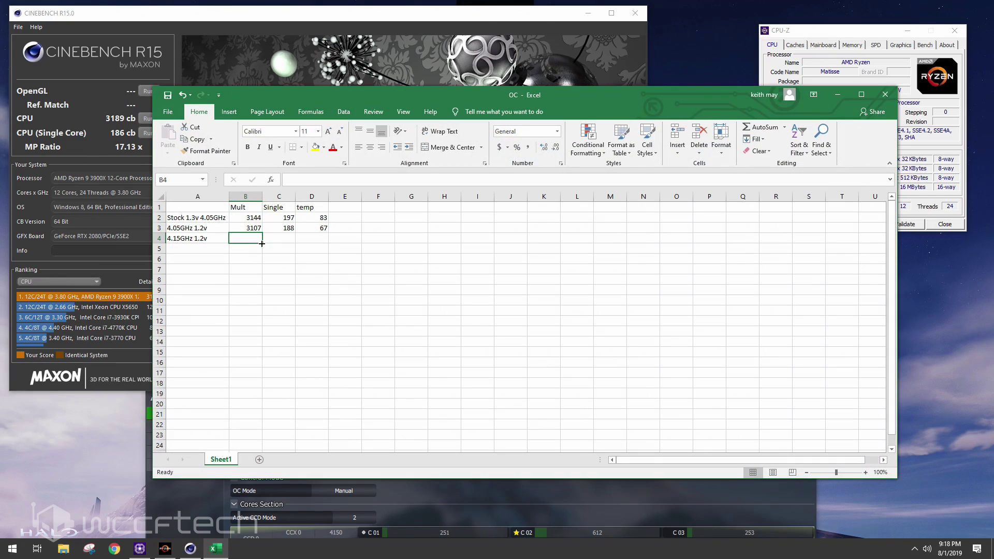
{"action": "type", "text": "31"}
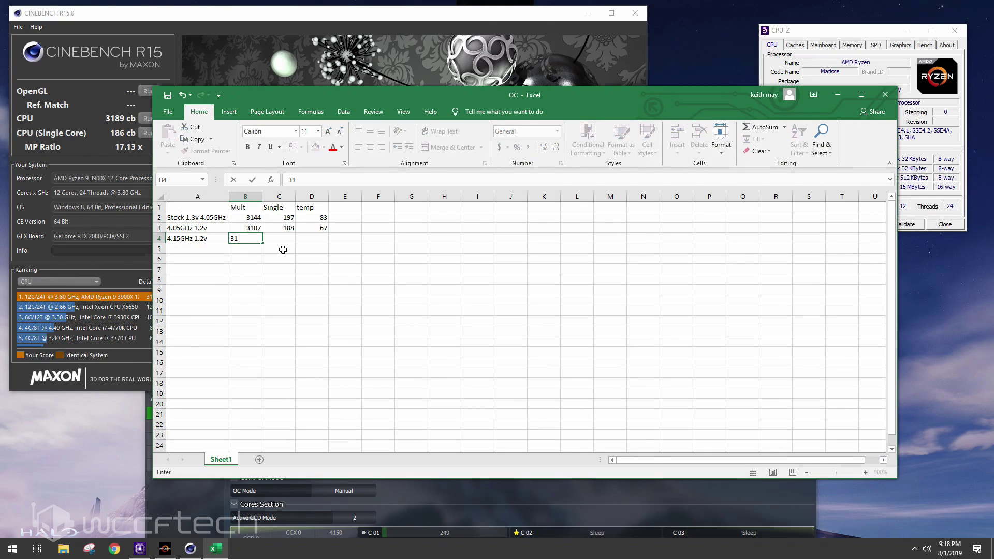
{"action": "type", "text": "89"}
{"action": "key", "text": "Tab"}
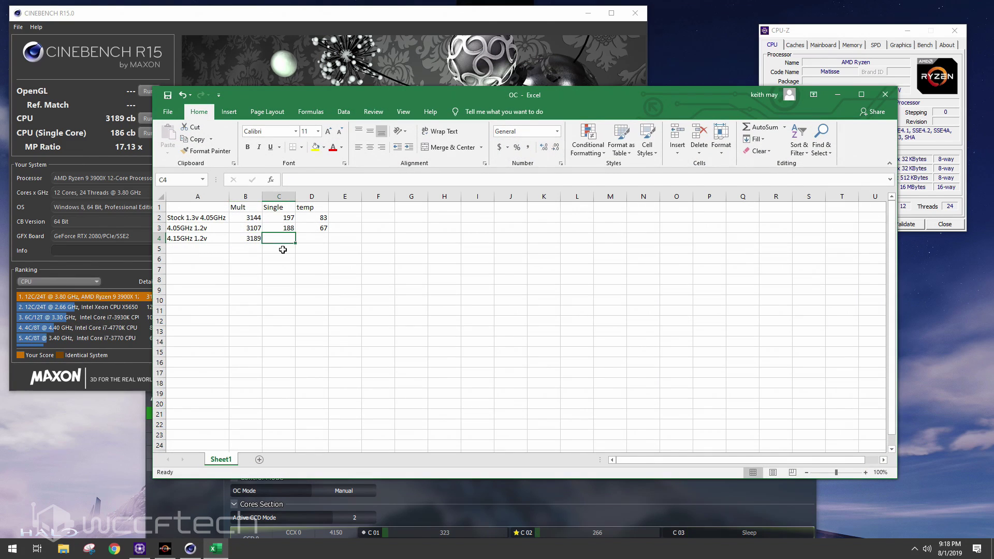
{"action": "key", "text": "Tab"}
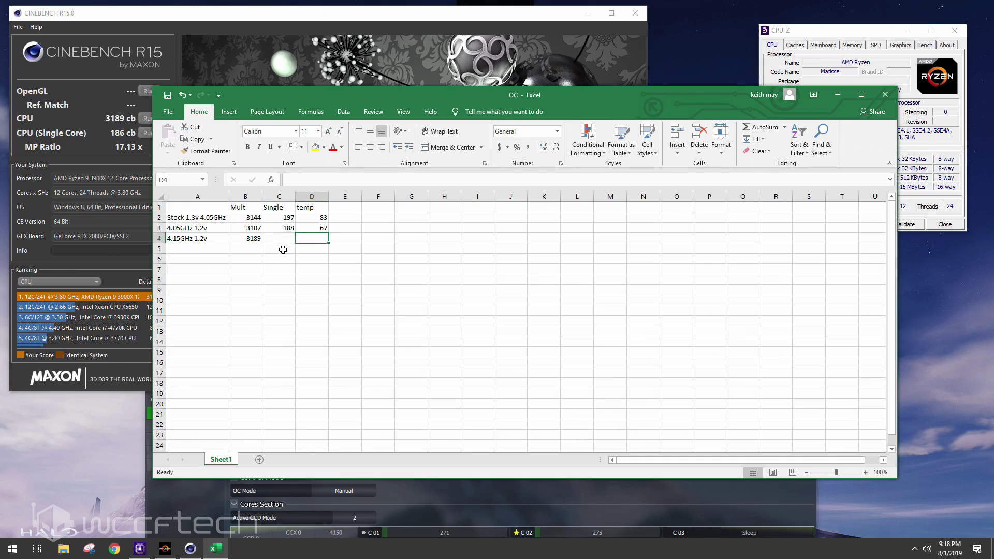
{"action": "type", "text": "67"}
{"action": "key", "text": "Left"}
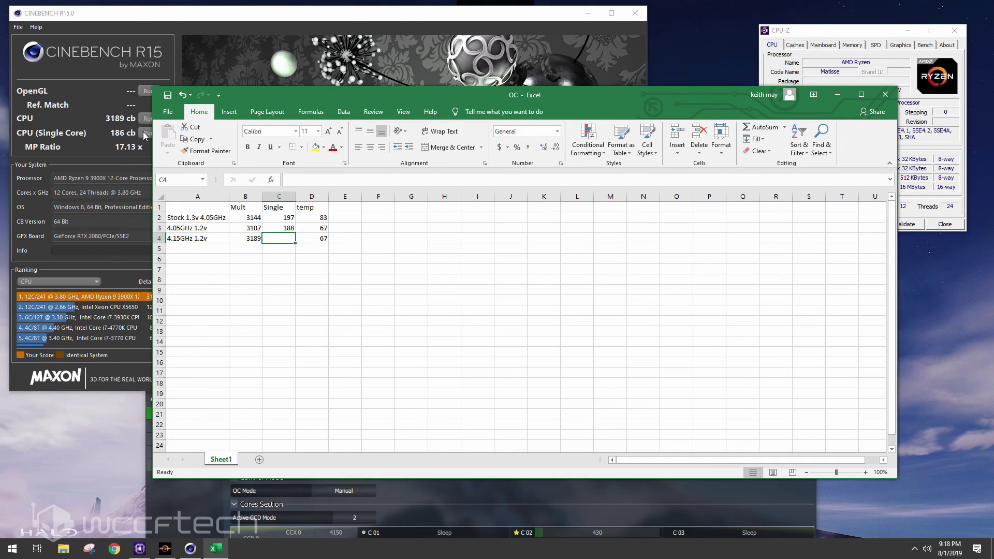
{"action": "left_click", "coordinate": [837, 95]}
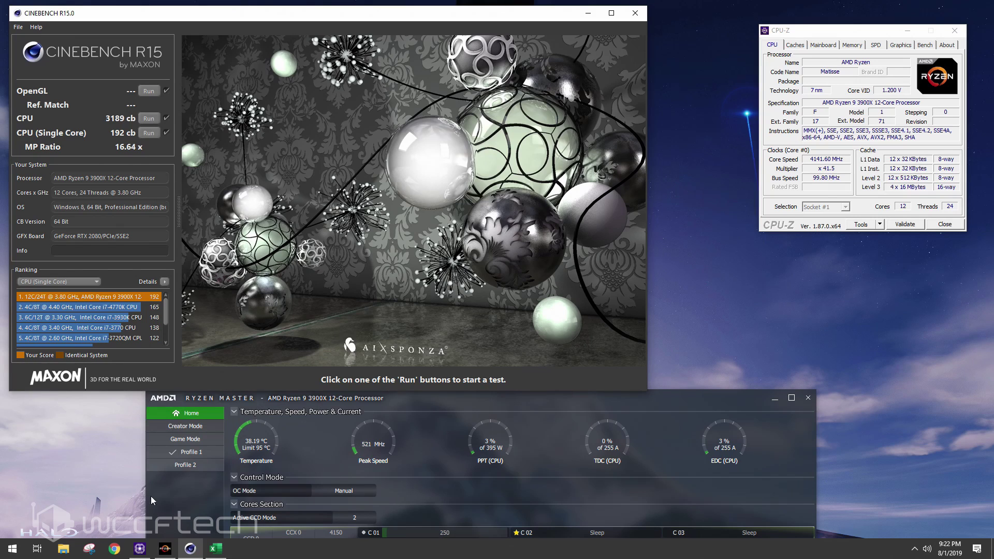
Return to the Excel sheet and record the single-core score 192 in cell C4
{"action": "left_click", "coordinate": [216, 550]}
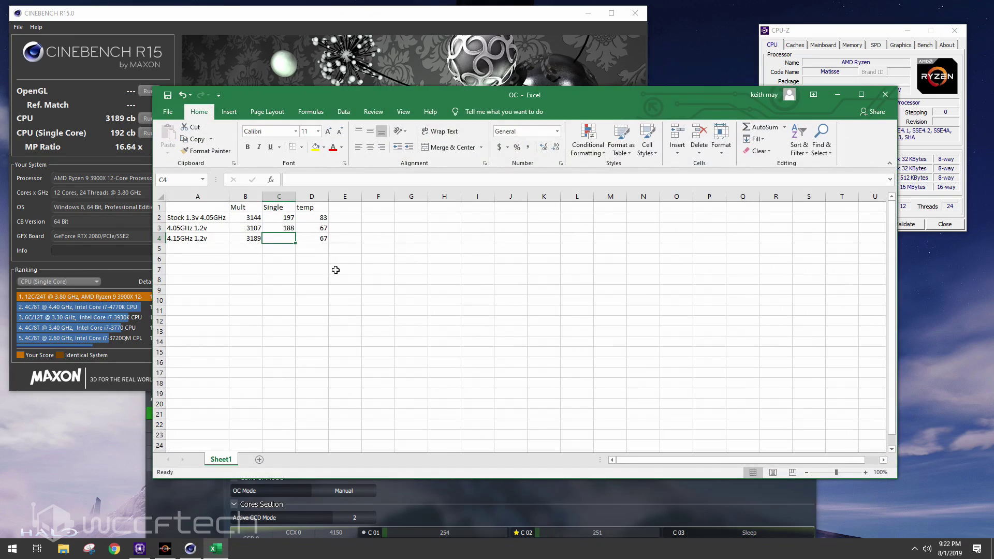
{"action": "type", "text": "192"}
{"action": "key", "text": "Tab"}
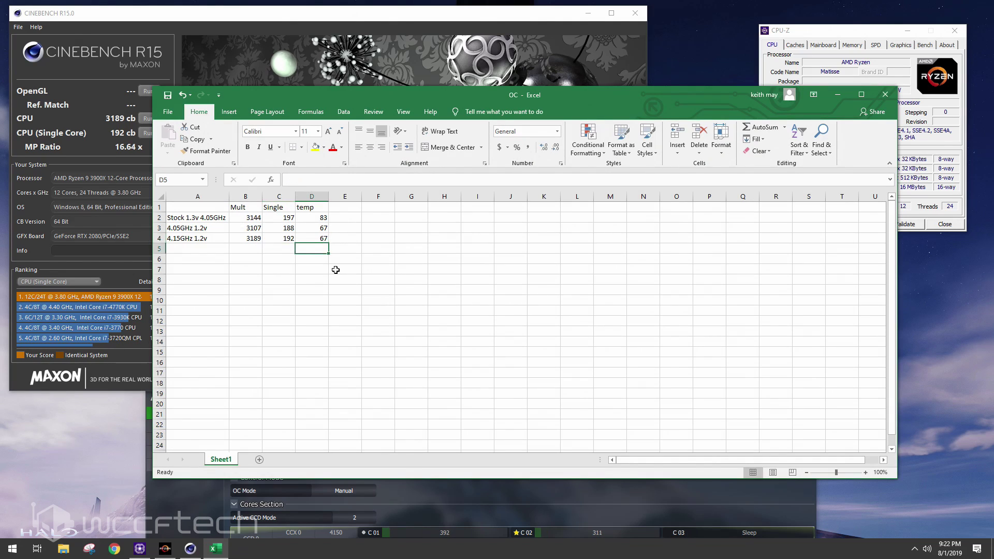
Compare the multi-core, single-core and temperature results across the stock, 4.05GHz and 4.15GHz rows
{"action": "key", "text": "Left"}
{"action": "key", "text": "Left"}
{"action": "key", "text": "Up"}
{"action": "key", "text": "Up"}
{"action": "key", "text": "Down"}
{"action": "key", "text": "Down"}
{"action": "key", "text": "Up"}
{"action": "key", "text": "Up"}
{"action": "key", "text": "Down"}
{"action": "key", "text": "Right"}
{"action": "key", "text": "Down"}
{"action": "key", "text": "Up"}
{"action": "key", "text": "Up"}
{"action": "key", "text": "Down"}
{"action": "key", "text": "Down"}
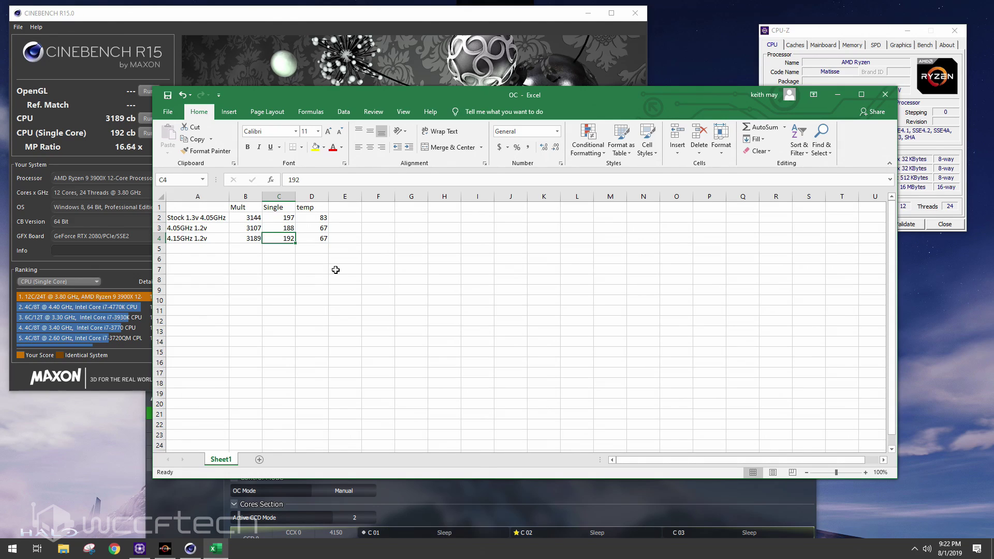
{"action": "key", "text": "Up"}
{"action": "key", "text": "Left"}
{"action": "key", "text": "Right"}
{"action": "key", "text": "Down"}
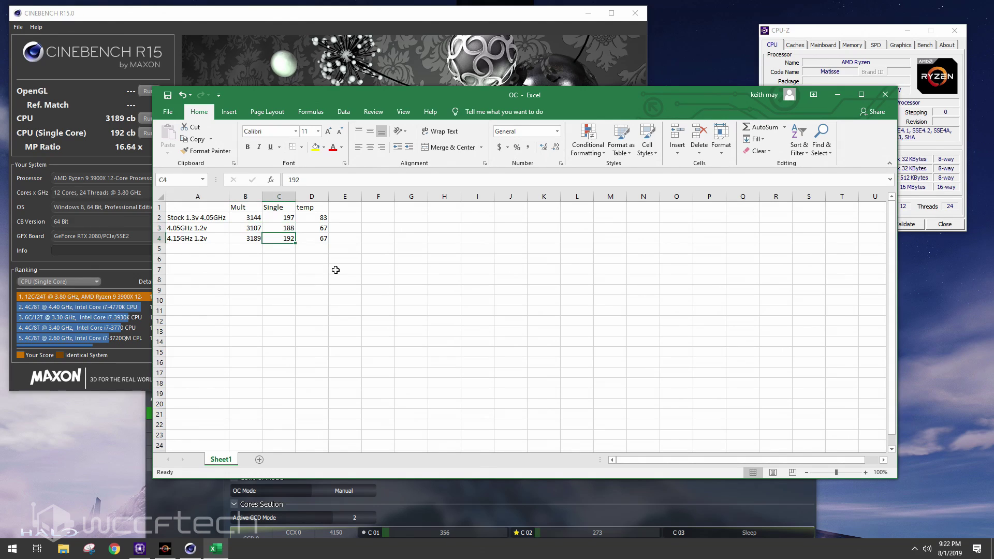
{"action": "key", "text": "Up"}
{"action": "key", "text": "Left"}
{"action": "key", "text": "Down"}
{"action": "key", "text": "Right"}
{"action": "key", "text": "Right"}
{"action": "key", "text": "Left"}
{"action": "key", "text": "Left"}
{"action": "key", "text": "Right"}
{"action": "key", "text": "Right"}
Label row 5 as 4.3GHz 1.3v in cell A5 and minimize the workbook
{"action": "key", "text": "Left"}
{"action": "key", "text": "Left"}
{"action": "key", "text": "Left"}
{"action": "key", "text": "Down"}
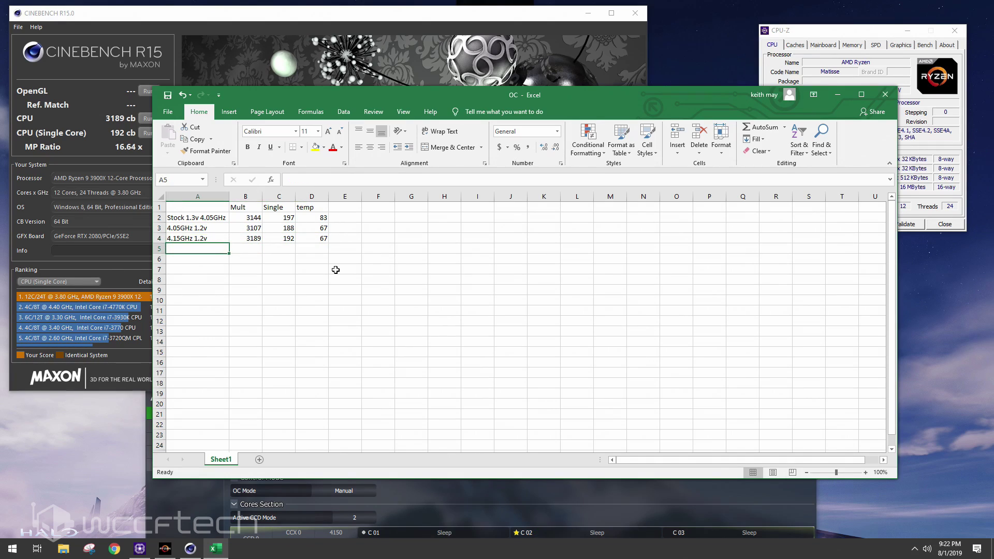
{"action": "type", "text": "4.3"}
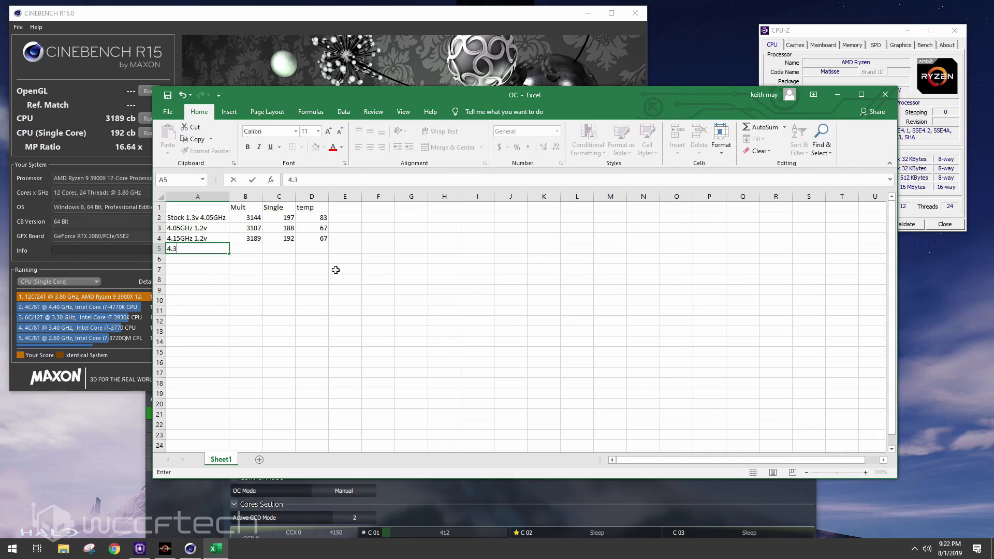
{"action": "type", "text": "GHz 1"}
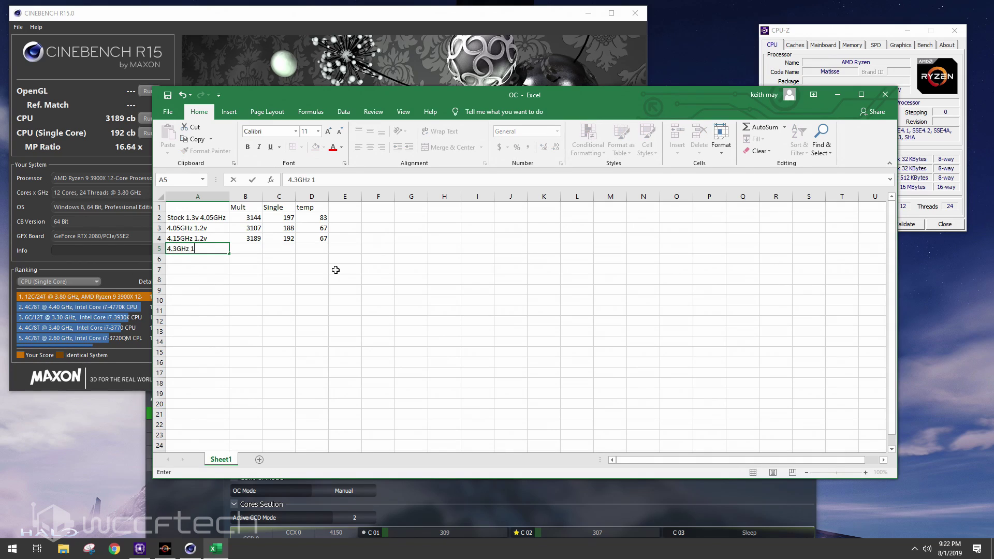
{"action": "type", "text": ".3v"}
{"action": "key", "text": "Tab"}
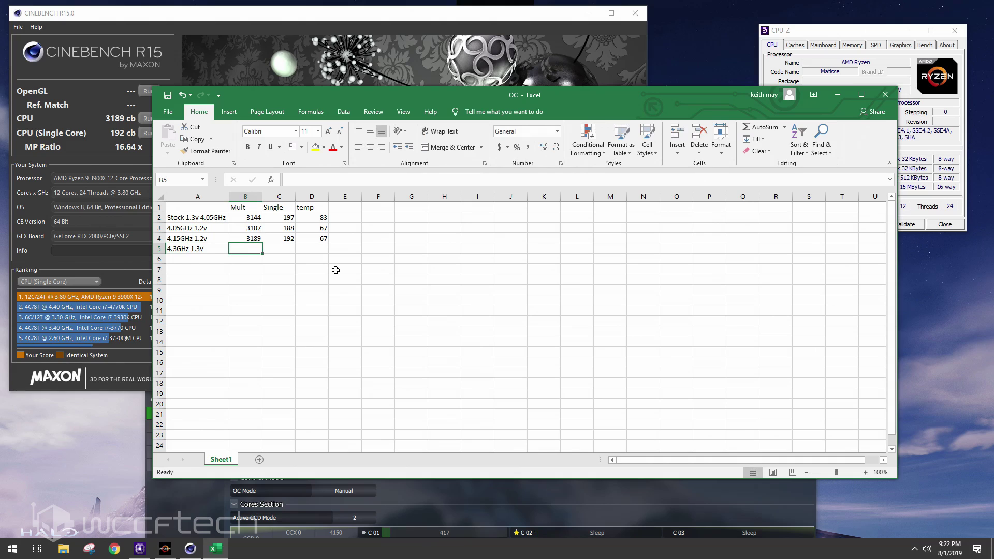
{"action": "left_click", "coordinate": [837, 94]}
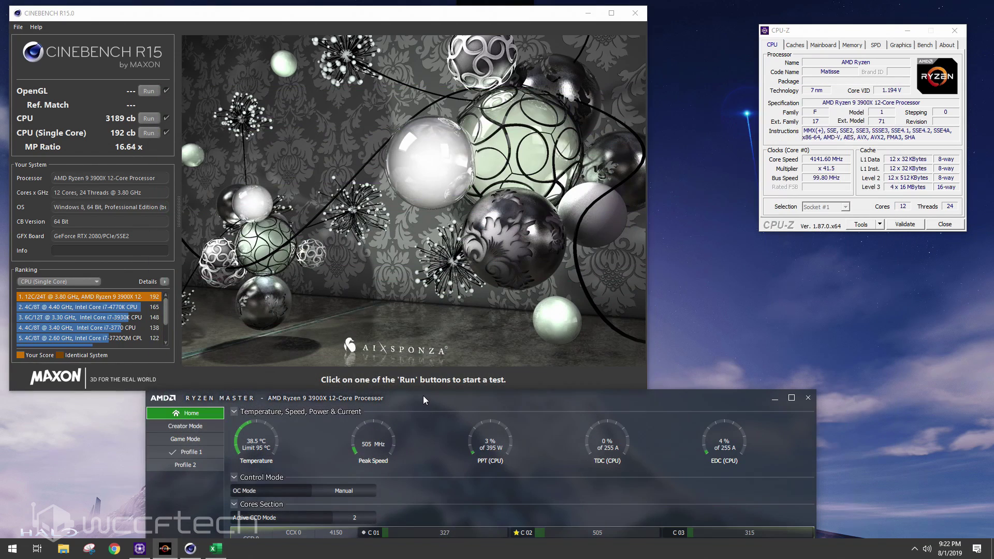
In Ryzen Master's Profile 1, set all linked cores to 4400 MHz and CPU voltage to 1.35 V, apply the profile and minimize the window
{"action": "double_click", "coordinate": [423, 396]}
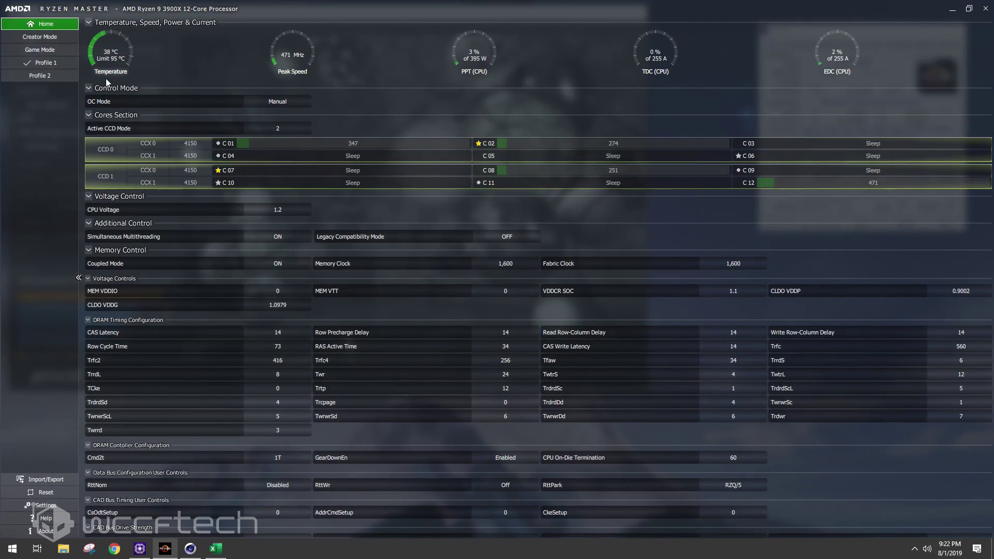
{"action": "left_click", "coordinate": [49, 63]}
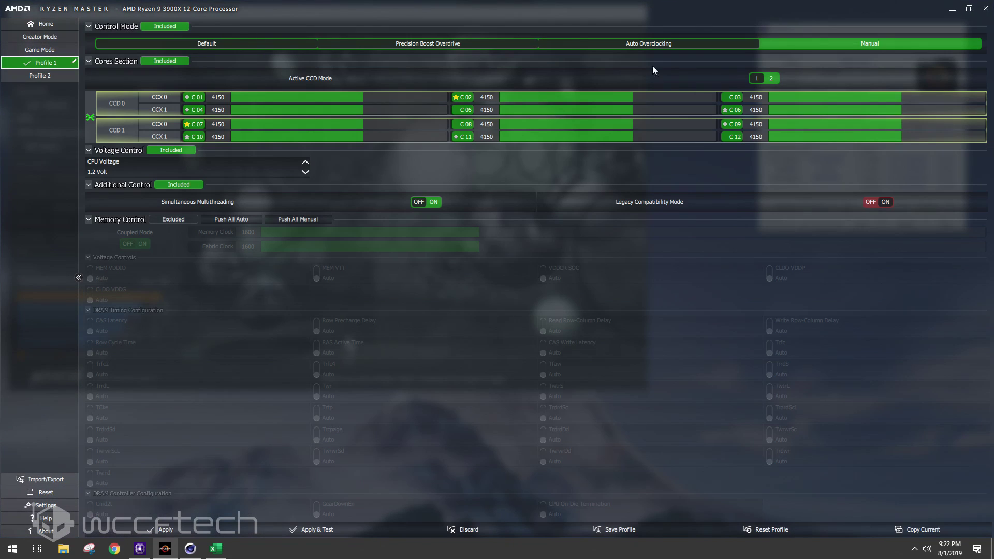
{"action": "left_click", "coordinate": [218, 98]}
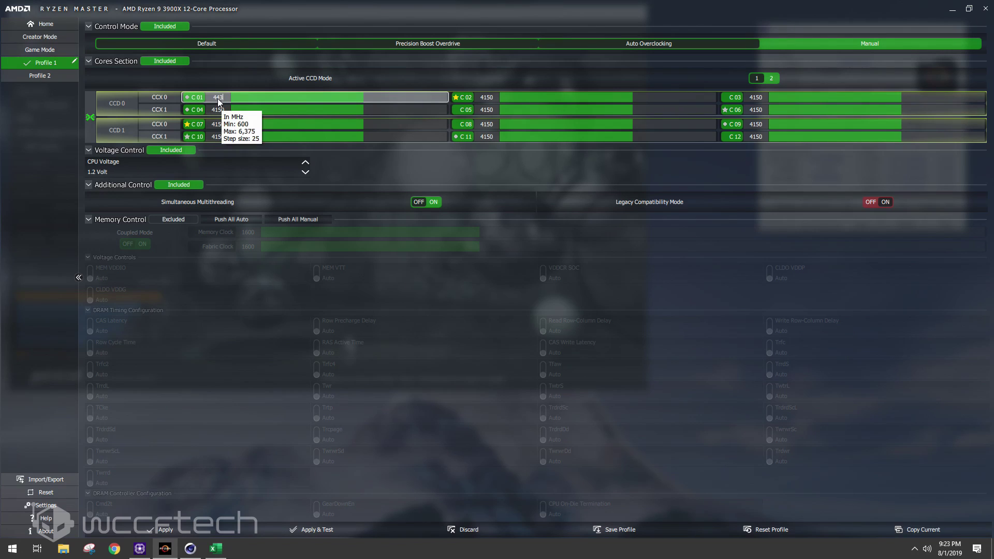
{"action": "left_click", "coordinate": [113, 173]}
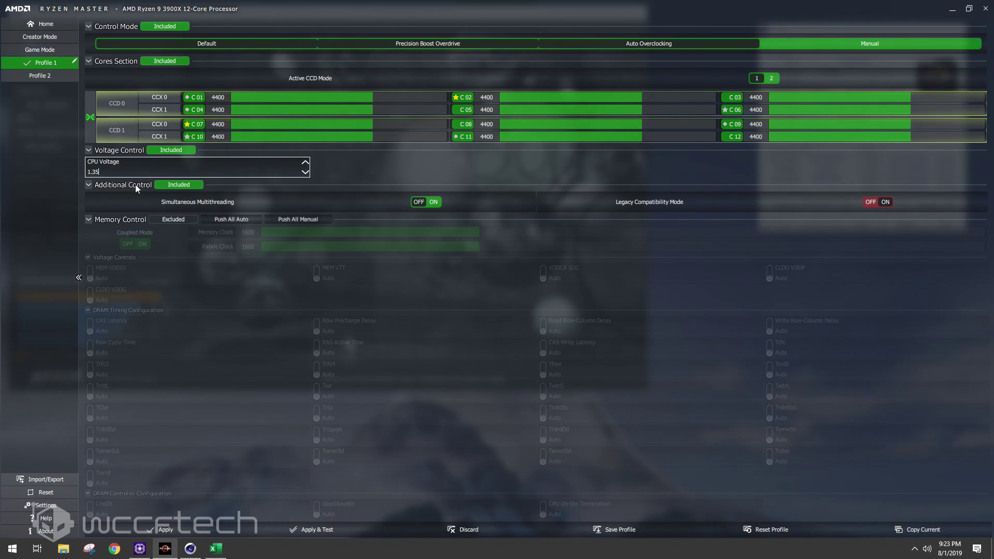
{"action": "left_click", "coordinate": [181, 524]}
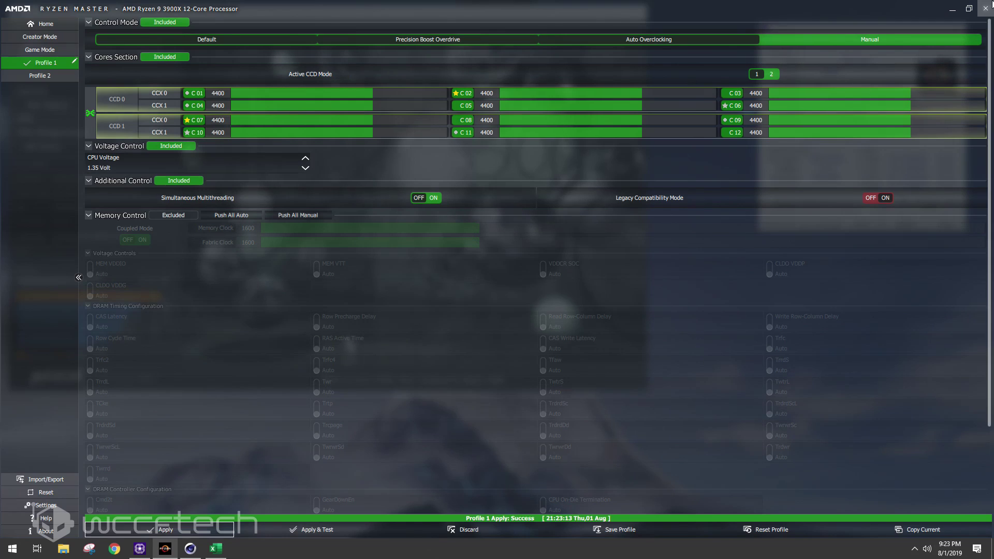
{"action": "left_click", "coordinate": [953, 9]}
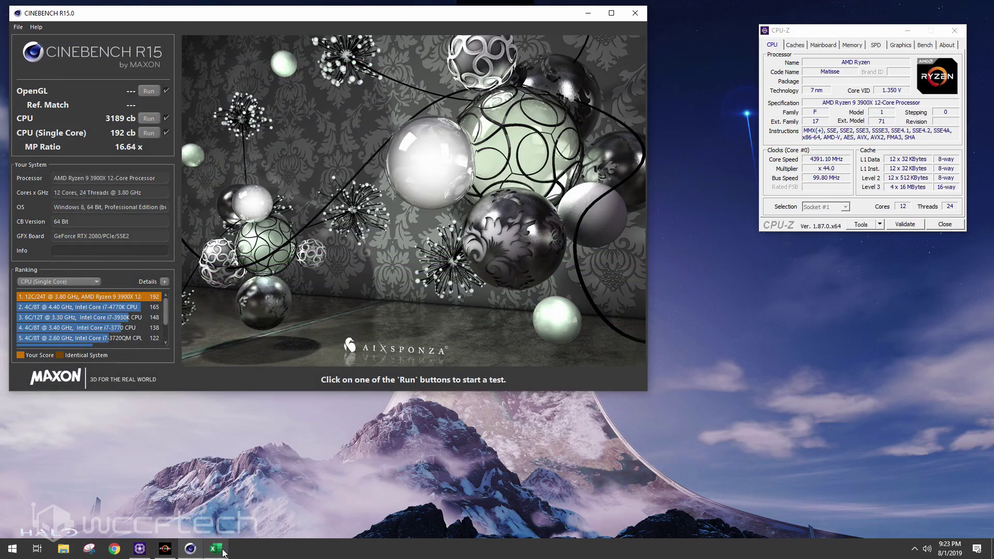
Switch to the Excel sheet, change the label in cell A5 to 4.3GHz 1.35v and minimize the workbook
{"action": "left_click", "coordinate": [216, 549]}
{"action": "left_click", "coordinate": [212, 248]}
{"action": "left_click", "coordinate": [402, 182]}
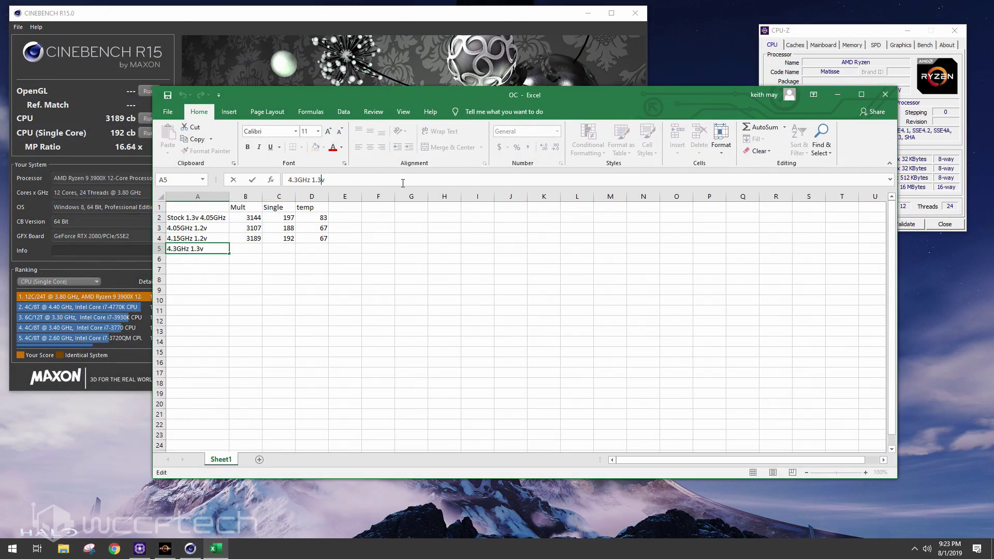
{"action": "key", "text": "Left"}
{"action": "type", "text": "5"}
{"action": "key", "text": "ctrl+Return"}
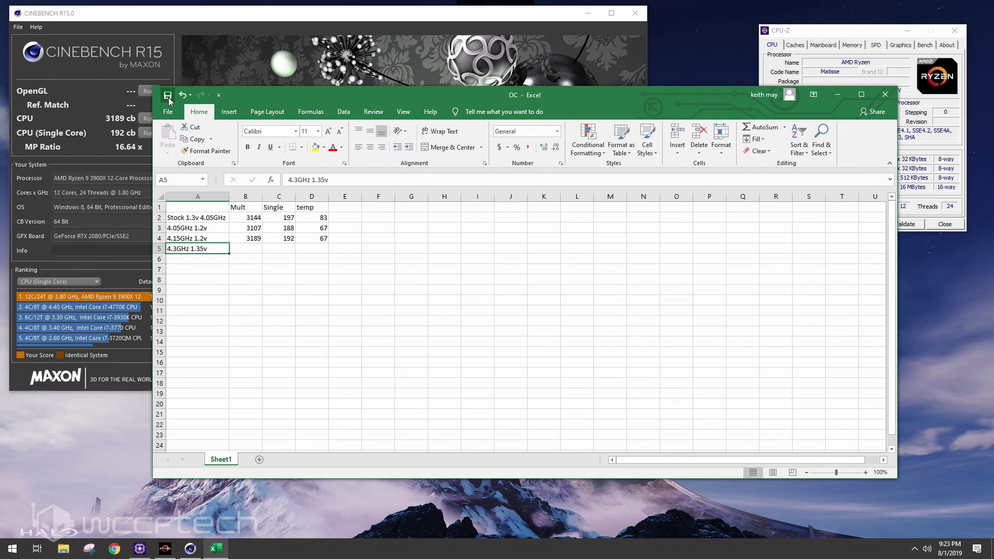
{"action": "left_click", "coordinate": [837, 95]}
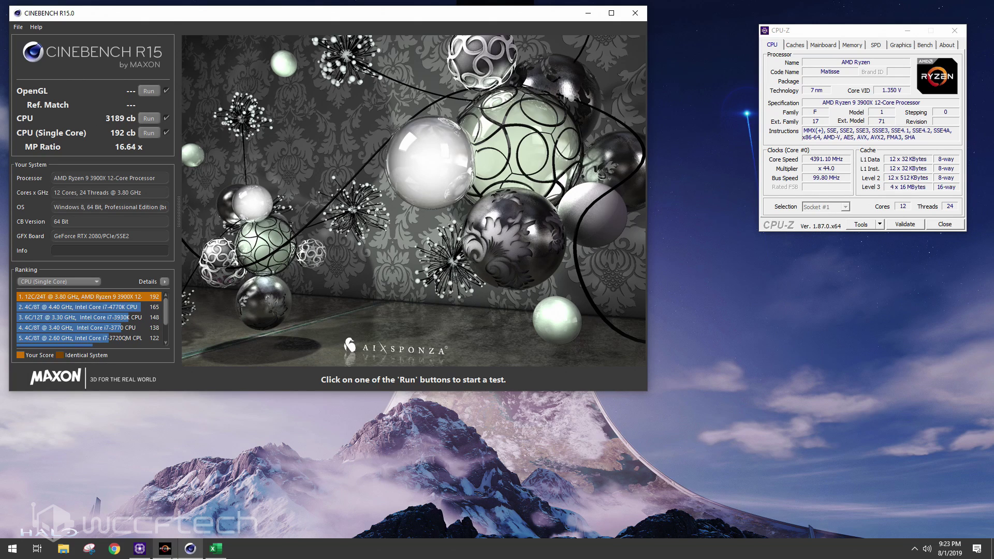
Switch to Ryzen Master, set all linked cores in Profile 1 to 4300 MHz, apply the profile and minimize the window
{"action": "left_click", "coordinate": [161, 555]}
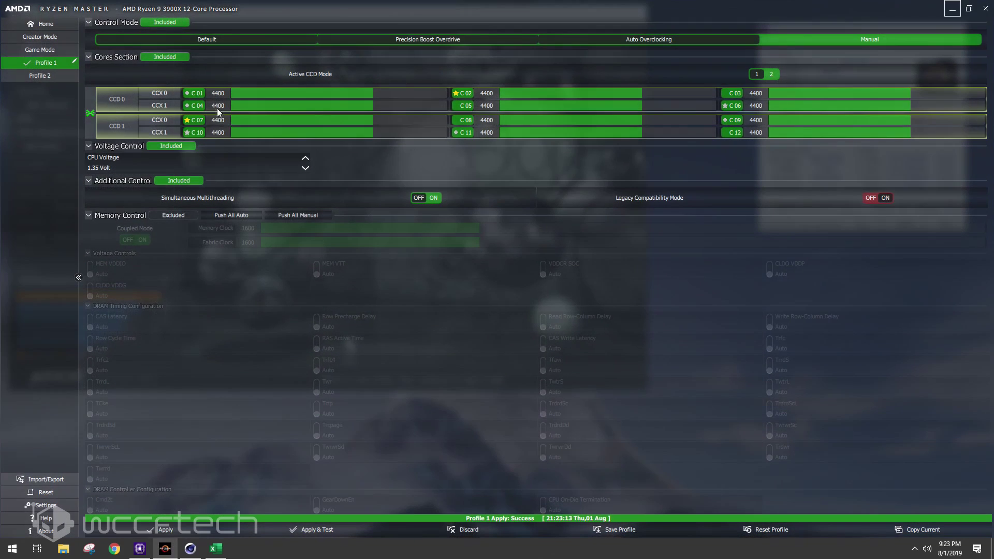
{"action": "mouse_move", "coordinate": [221, 93]}
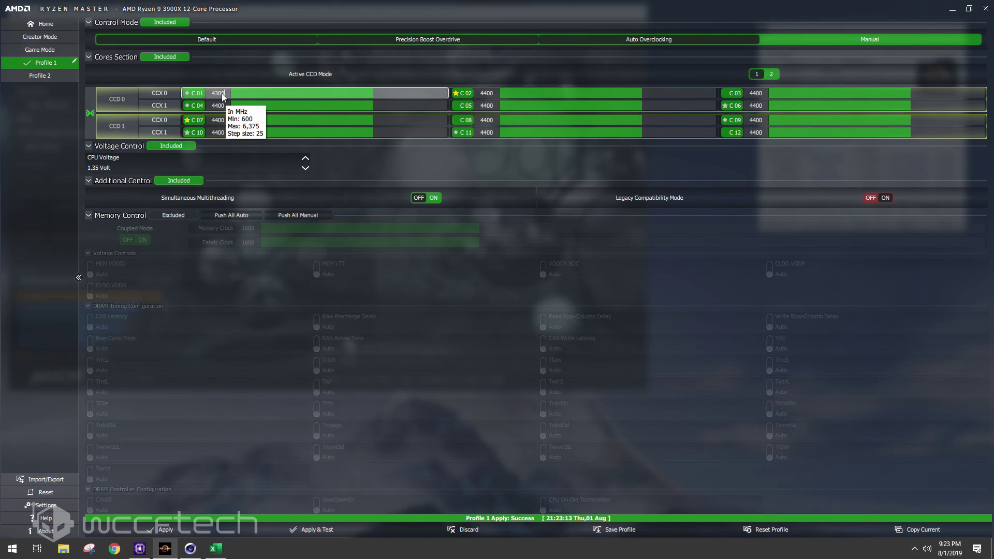
{"action": "key", "text": "Return"}
{"action": "left_click", "coordinate": [194, 520]}
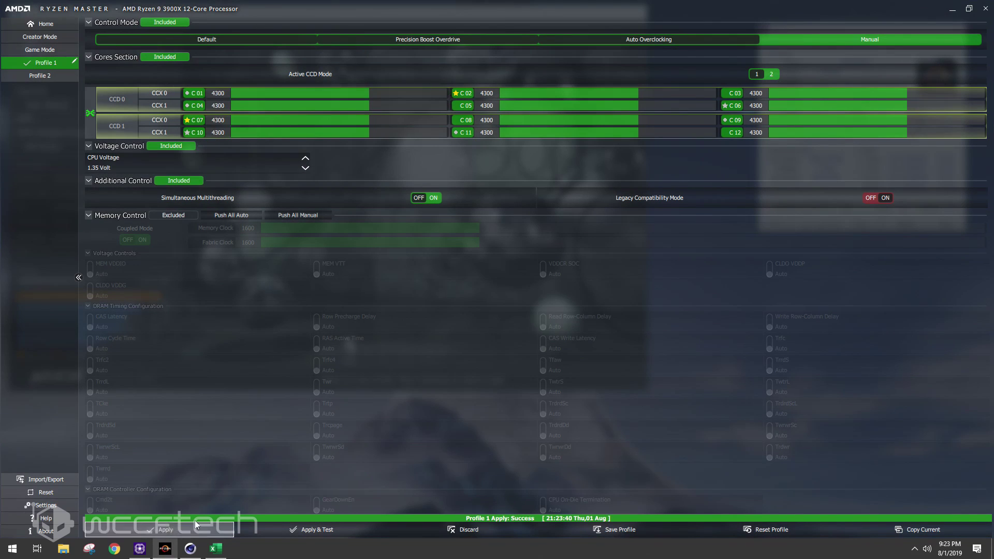
{"action": "left_click", "coordinate": [954, 10]}
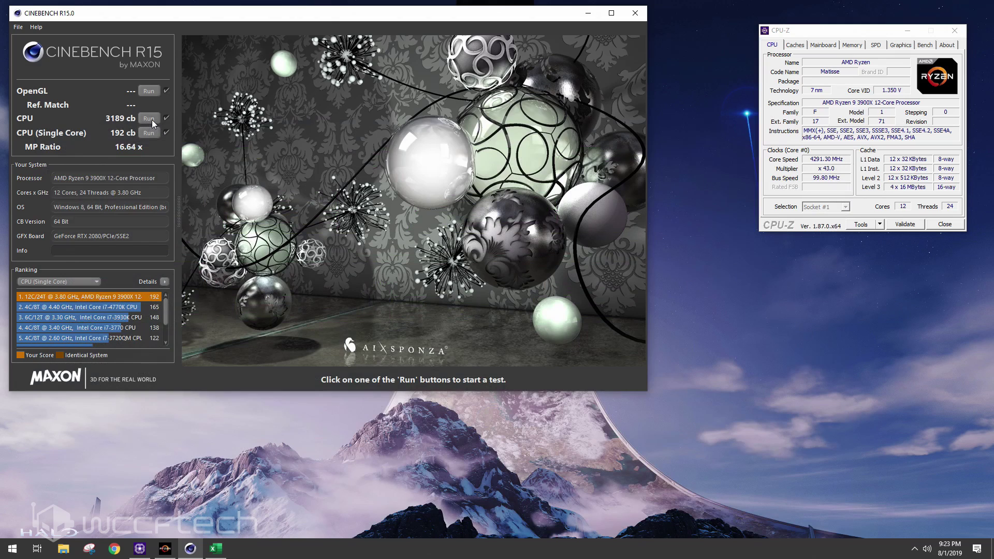
Show Ryzen Master's Home gauges in a reduced window below Cinebench and run the multi-core CPU test at the 4300 MHz setting
{"action": "left_click", "coordinate": [165, 549]}
{"action": "double_click", "coordinate": [422, 6]}
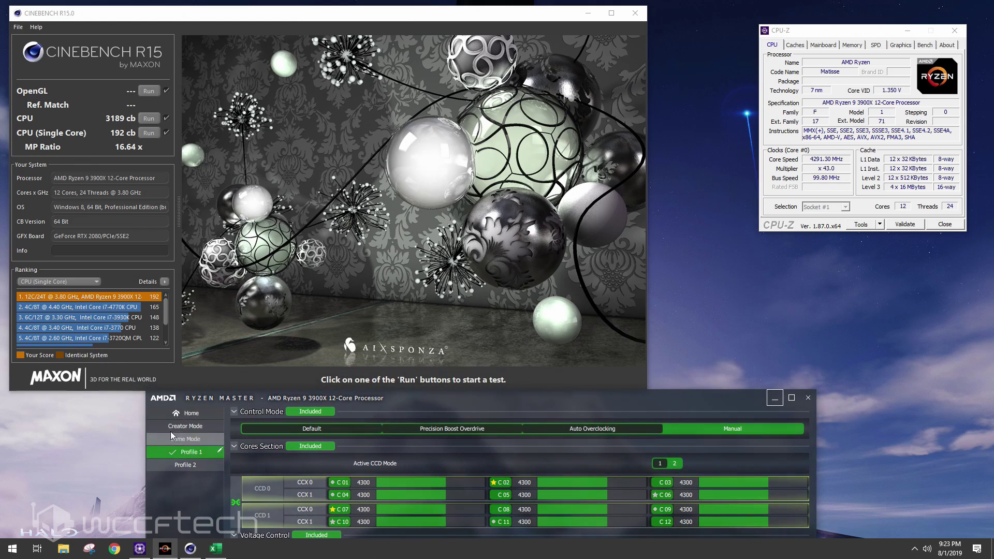
{"action": "left_click", "coordinate": [185, 412]}
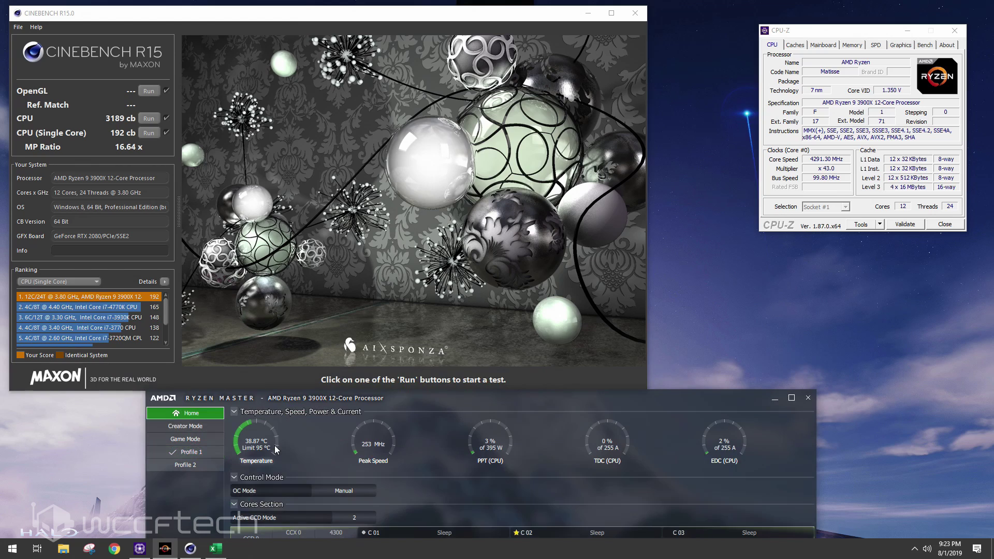
{"action": "left_click", "coordinate": [148, 118]}
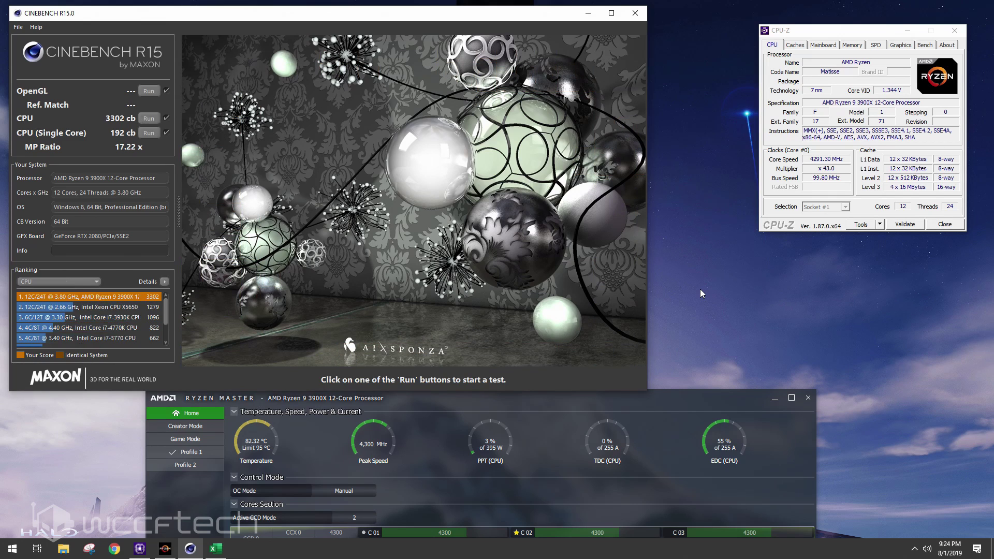
Switch to the Excel sheet and enter temperature 82 and multi-core score 3302 in the 4.3GHz 1.35v row
{"action": "left_click", "coordinate": [216, 548]}
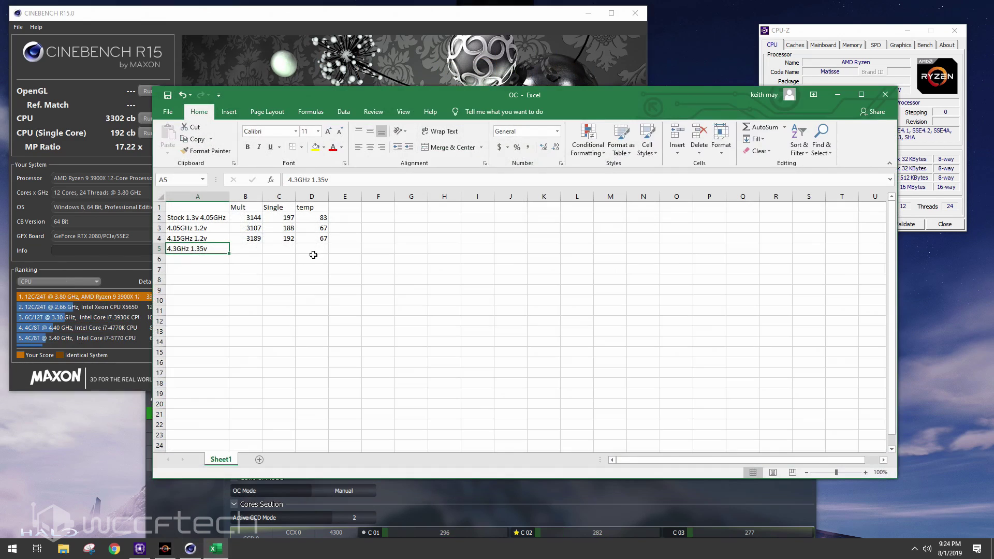
{"action": "left_click", "coordinate": [310, 250]}
{"action": "type", "text": "83"}
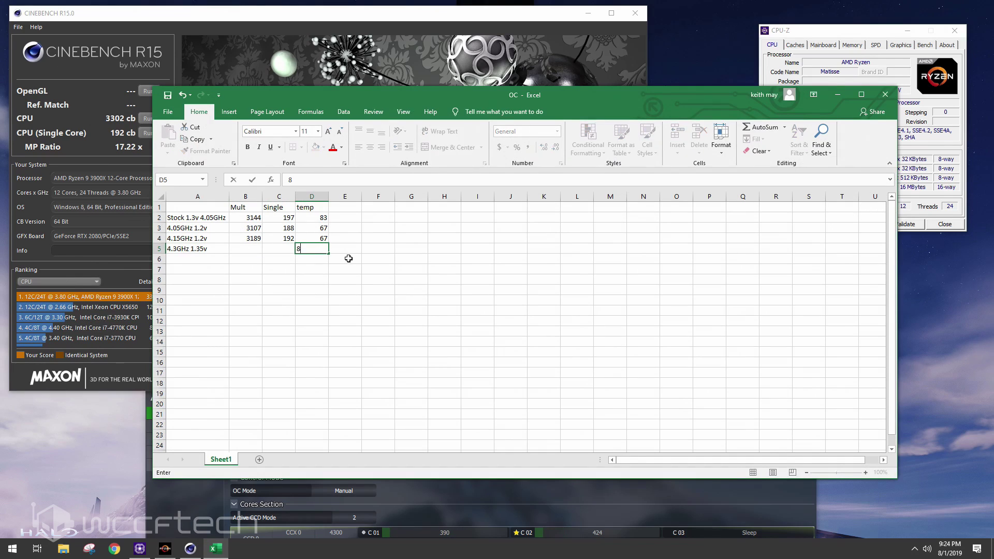
{"action": "key", "text": "Left"}
{"action": "key", "text": "Left"}
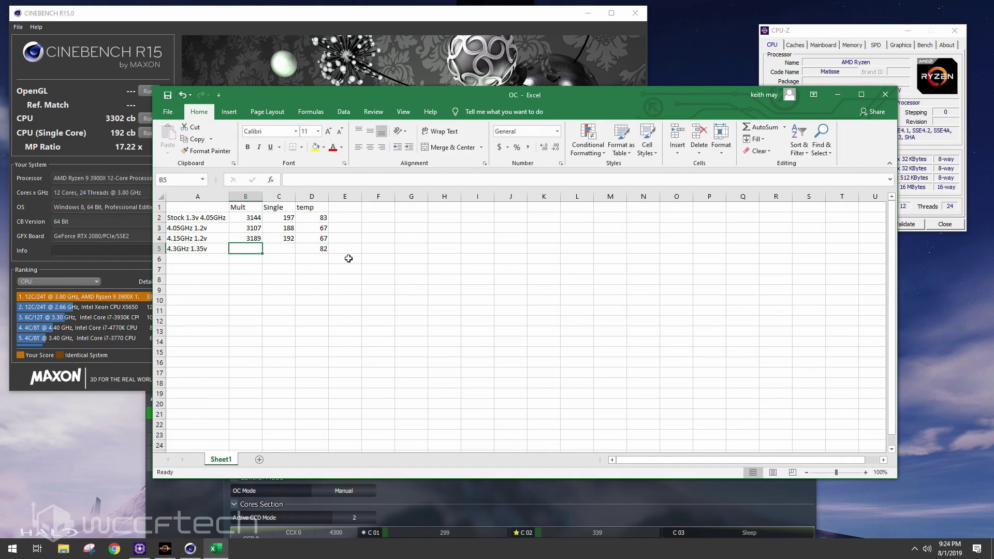
{"action": "type", "text": "3300"}
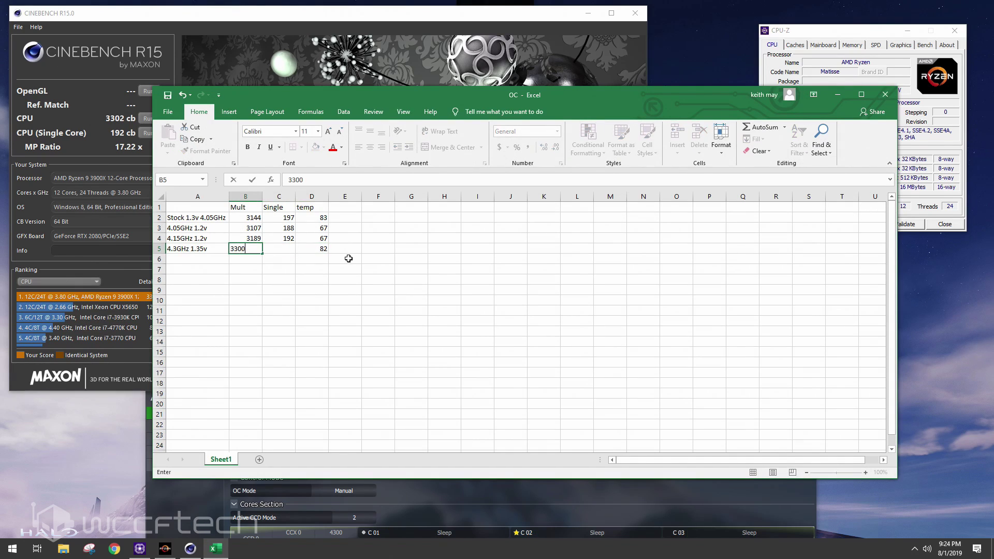
{"action": "key", "text": "Right"}
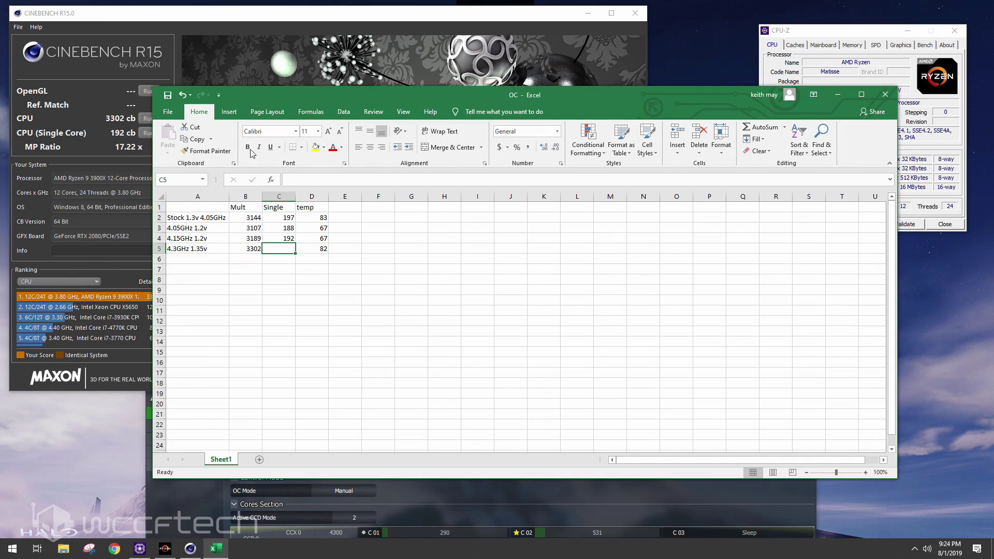
Run the single-core CPU test in Cinebench and enter its score of 200 in cell C5 of the Excel sheet
{"action": "left_click", "coordinate": [144, 131]}
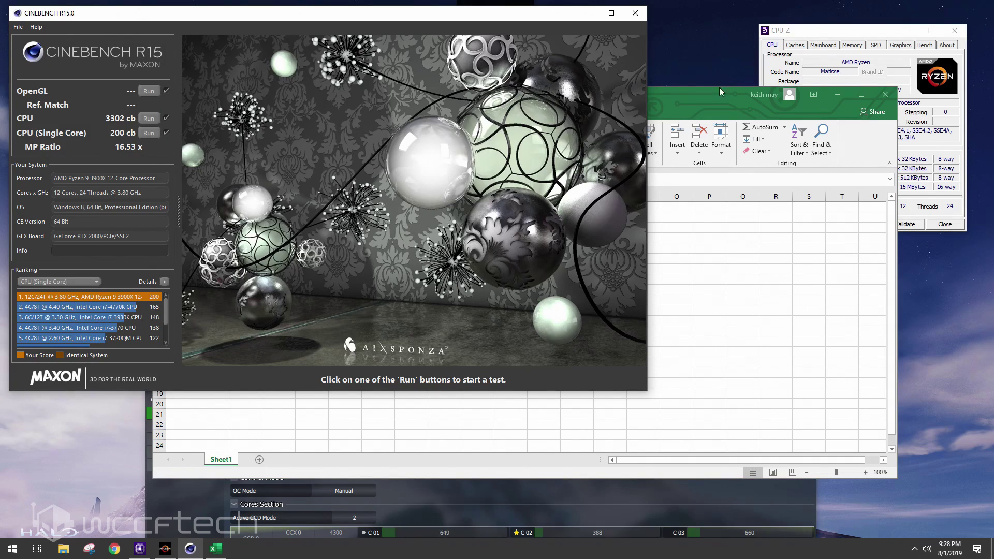
{"action": "key", "text": "alt+Tab"}
{"action": "type", "text": "2"}
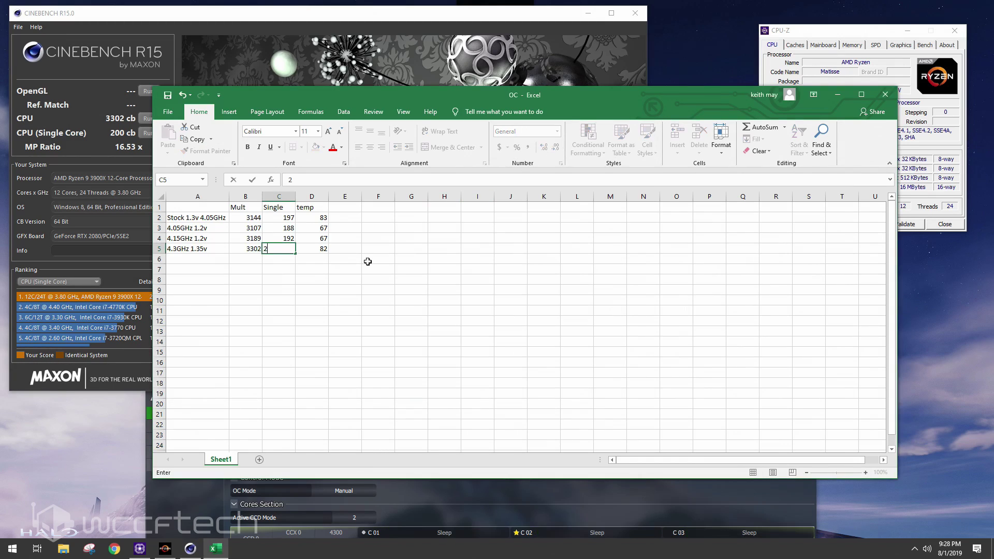
{"action": "type", "text": "00"}
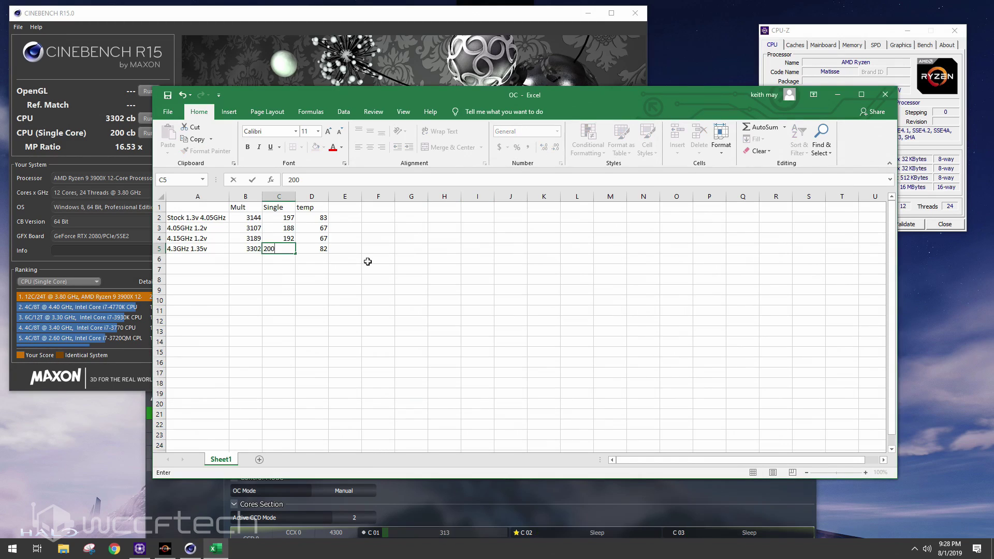
{"action": "key", "text": "Up"}
Compare the multi-core, single-core and temperature results across the stock and overclocked rows of the sheet
{"action": "key", "text": "Up"}
{"action": "key", "text": "Up"}
{"action": "key", "text": "Left"}
{"action": "key", "text": "Right"}
{"action": "key", "text": "Left"}
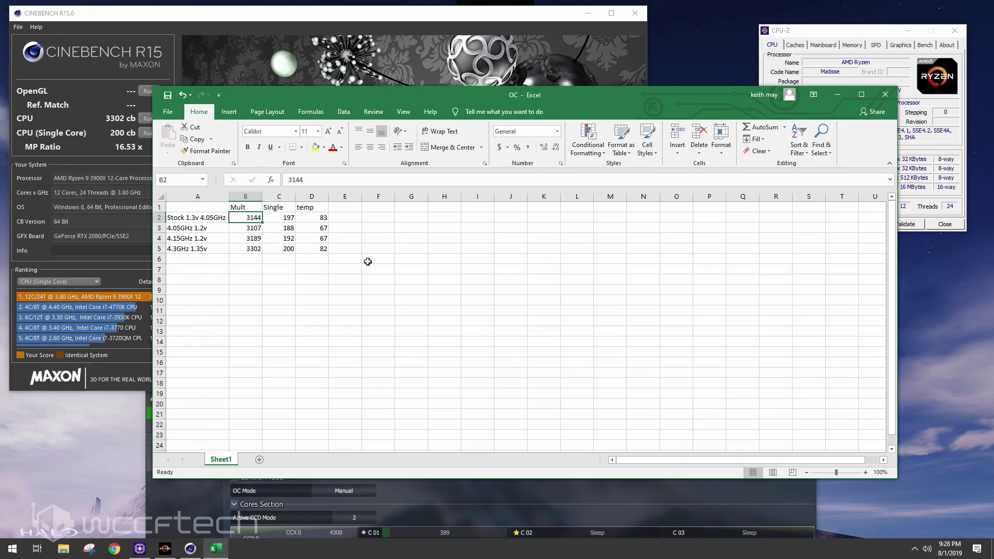
{"action": "key", "text": "Right"}
{"action": "key", "text": "Right"}
{"action": "key", "text": "Down"}
{"action": "key", "text": "Left"}
{"action": "key", "text": "Up"}
{"action": "key", "text": "Left"}
{"action": "key", "text": "Down"}
{"action": "key", "text": "Down"}
{"action": "key", "text": "Down"}
{"action": "key", "text": "Up"}
{"action": "key", "text": "Down"}
{"action": "key", "text": "Left"}
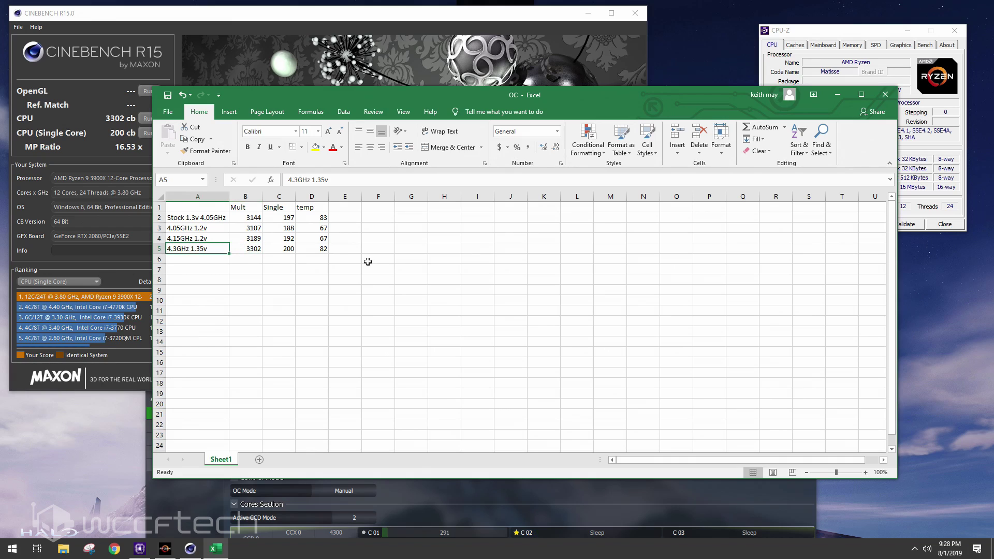
{"action": "key", "text": "Up"}
{"action": "key", "text": "Up"}
{"action": "key", "text": "Down"}
{"action": "key", "text": "Down"}
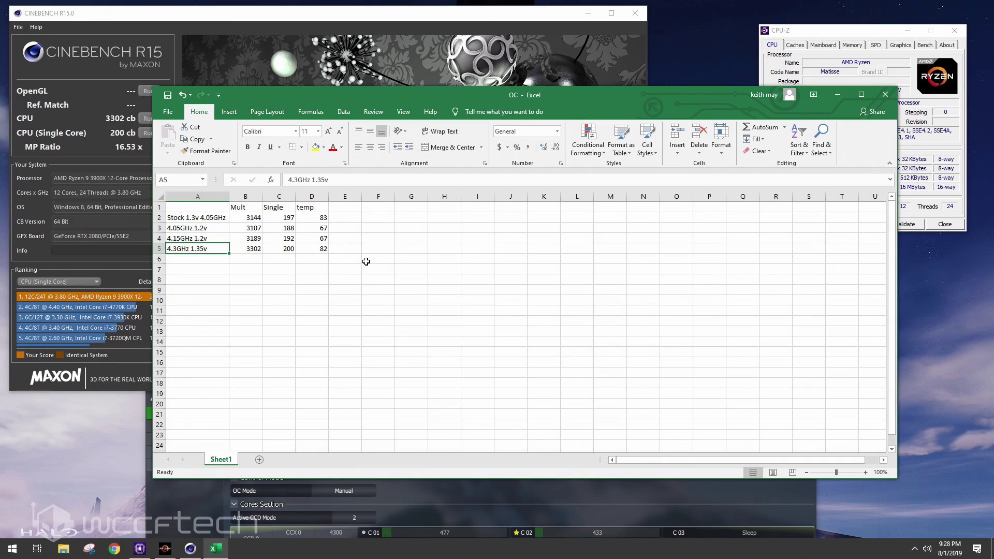
{"action": "left_click", "coordinate": [825, 34]}
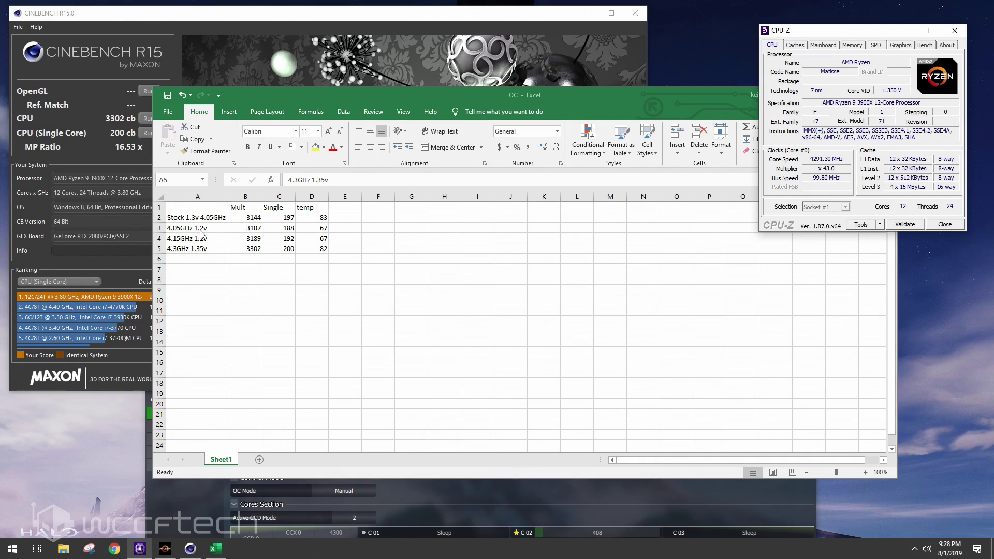
{"action": "key", "text": "alt+Tab"}
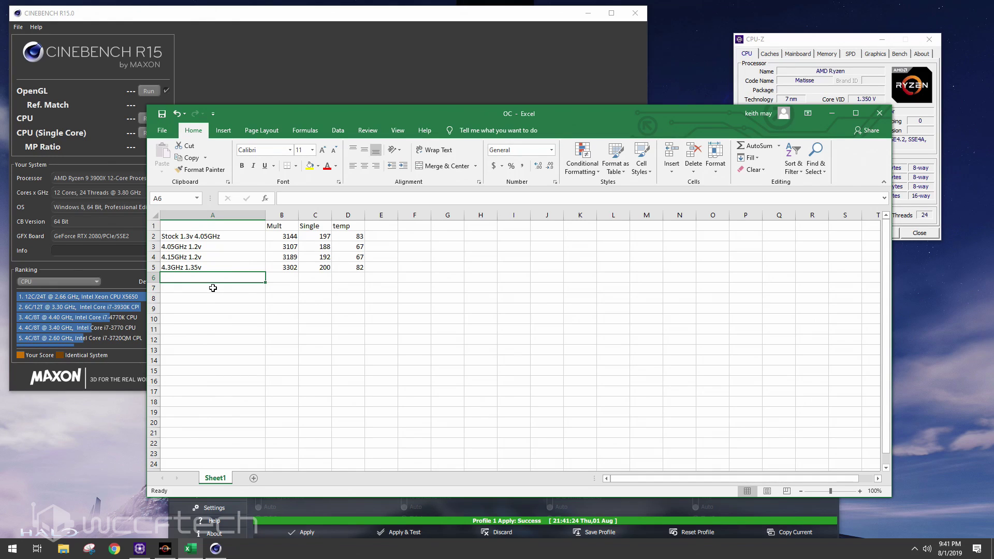
Label cell A6 as 4.15GHz AC 4.25GHz DC and select the row's multi-core score cell
{"action": "type", "text": "4"}
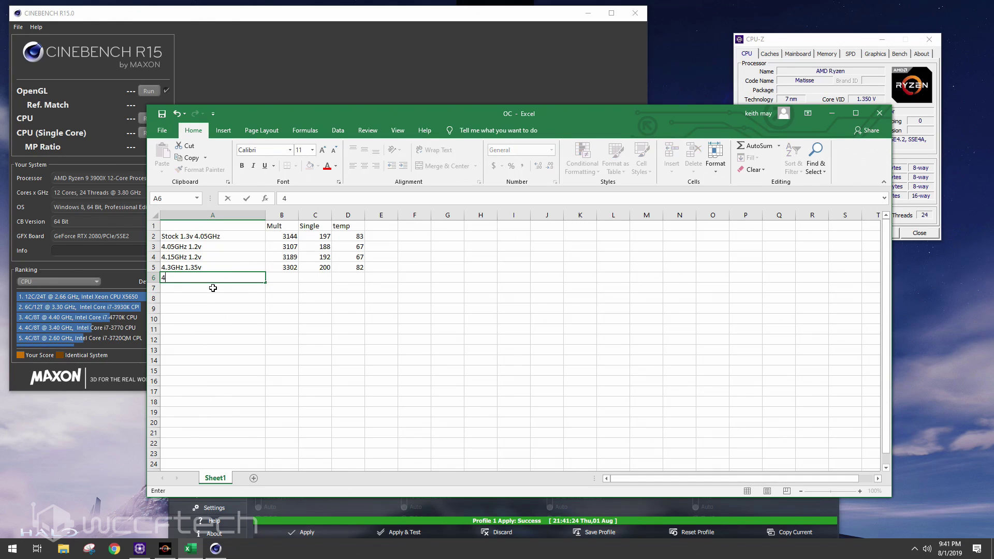
{"action": "key", "text": "BackSpace"}
{"action": "key", "text": "BackSpace"}
{"action": "type", "text": ".15GHz"}
{"action": "type", "text": " M"}
{"action": "key", "text": "BackSpace"}
{"action": "key", "text": "BackSpace"}
{"action": "key", "text": "BackSpace"}
{"action": "key", "text": "BackSpace"}
{"action": "type", "text": "A"}
{"action": "type", "text": "Dual"}
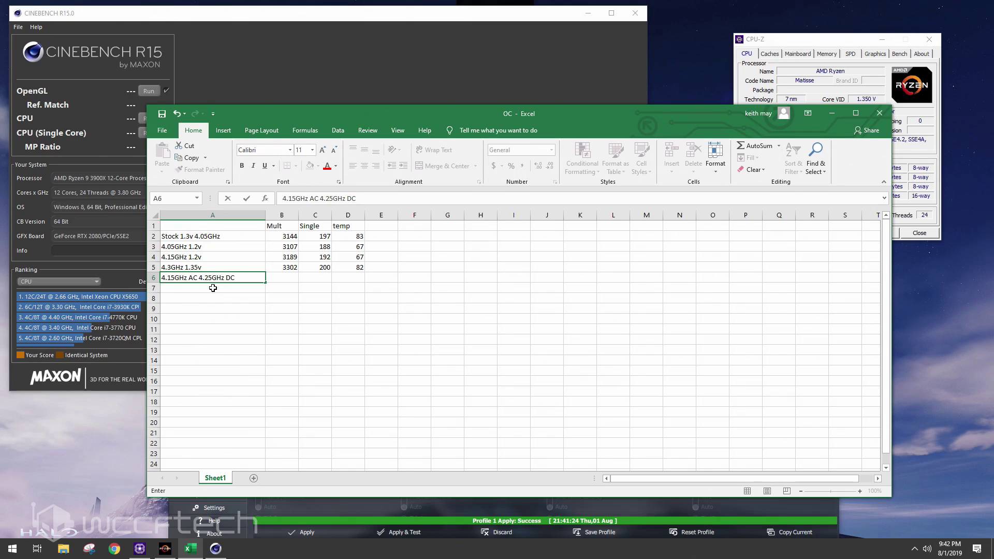
{"action": "key", "text": "Tab"}
{"action": "left_click", "coordinate": [191, 279]}
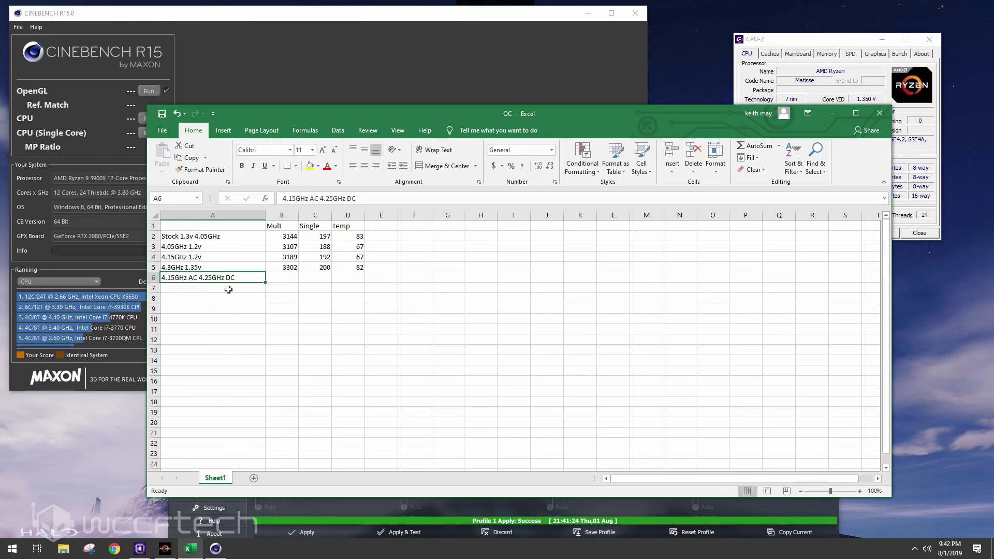
{"action": "left_click", "coordinate": [295, 278]}
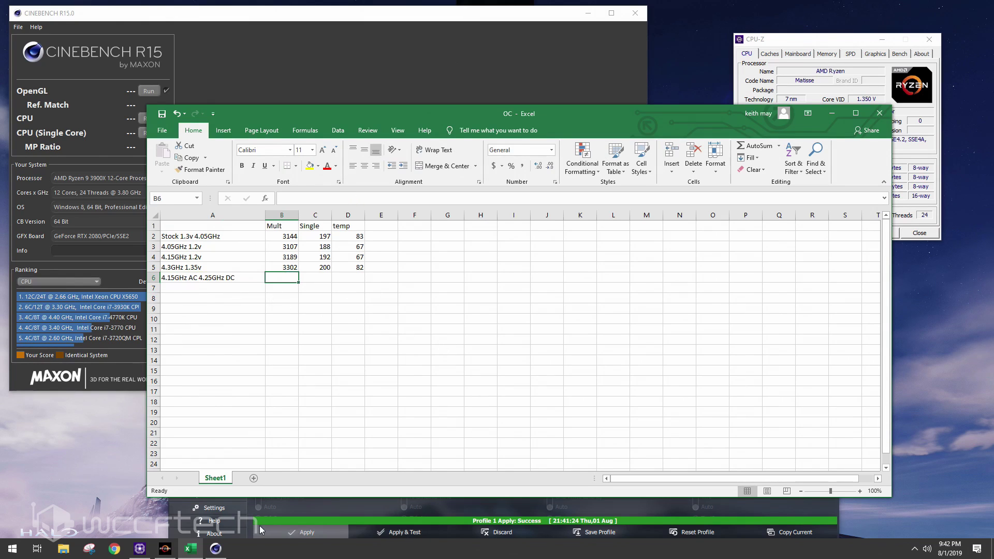
Switch to Ryzen Master and set all linked cores in Profile 1 to 4150 MHz and CPU voltage to 1.25 V
{"action": "left_click", "coordinate": [165, 549]}
{"action": "left_click_drag", "start_coordinate": [456, 164], "coordinate": [461, 116]}
{"action": "left_click", "coordinate": [396, 203]}
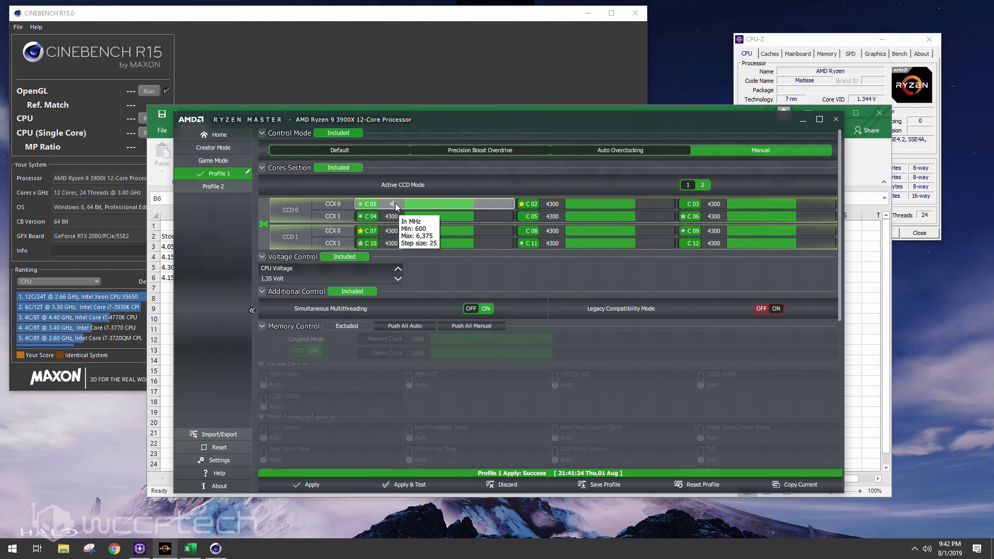
{"action": "type", "text": "4150"}
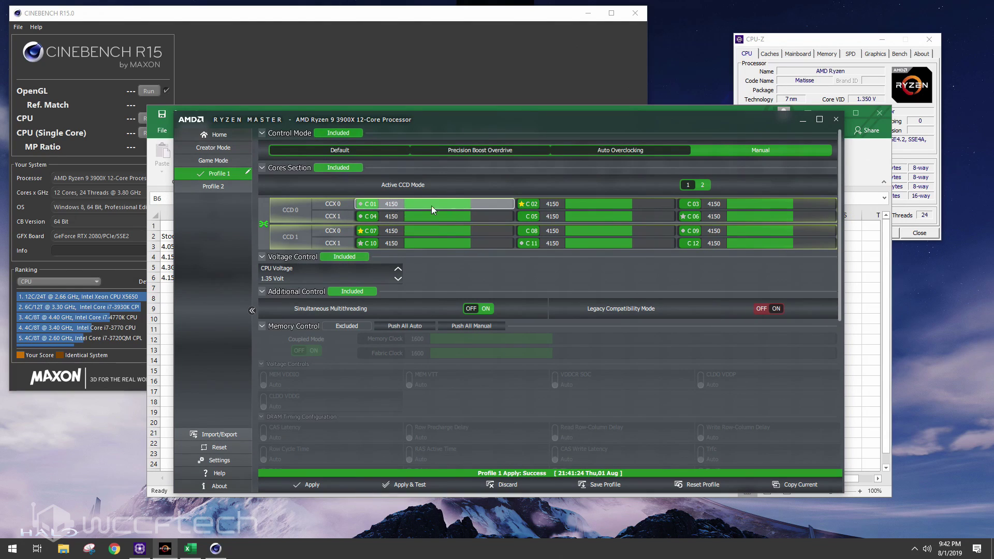
{"action": "key", "text": "Return"}
{"action": "left_click", "coordinate": [293, 279]}
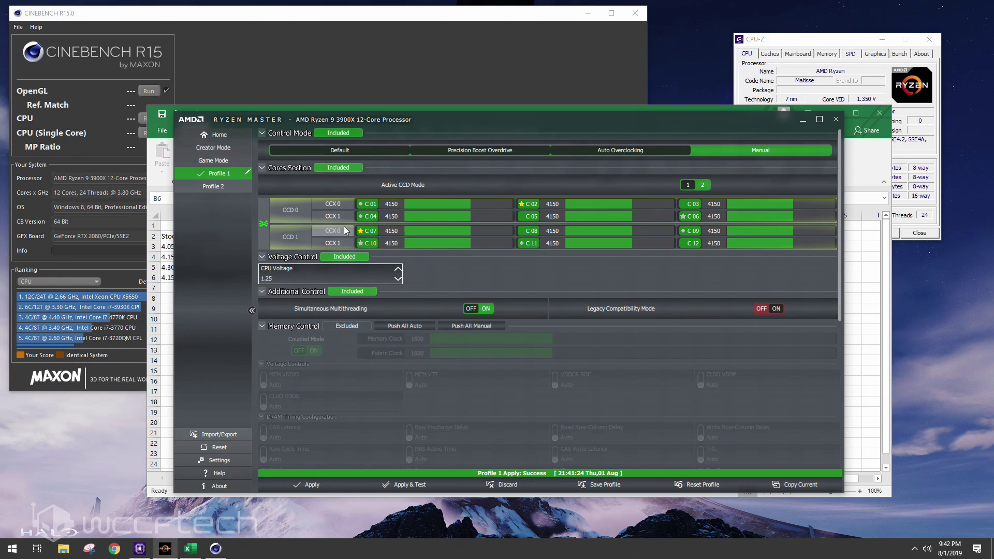
Unlink the cores, set the starred cores C 02 and C 07 to 4250 MHz and apply Profile 1
{"action": "left_click", "coordinate": [261, 223]}
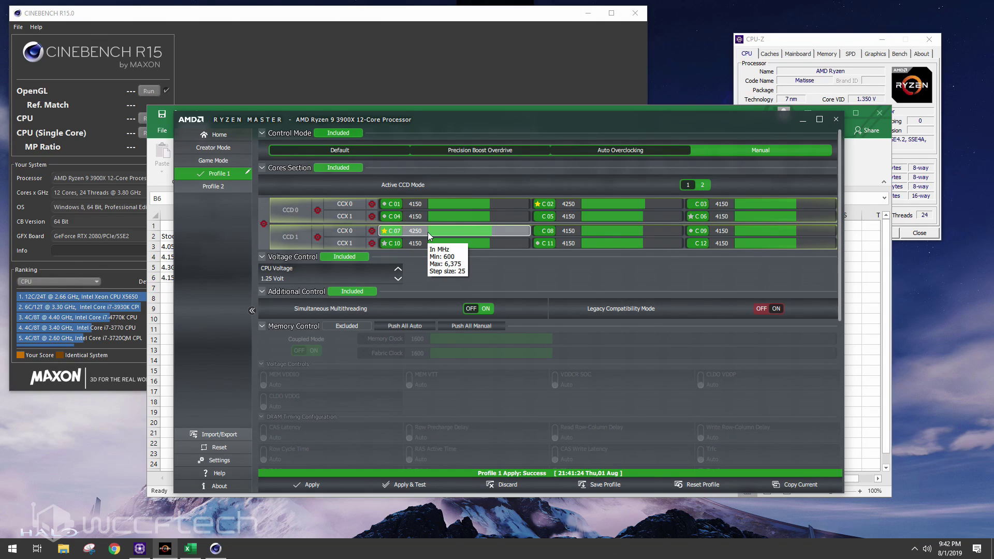
{"action": "left_click", "coordinate": [325, 482]}
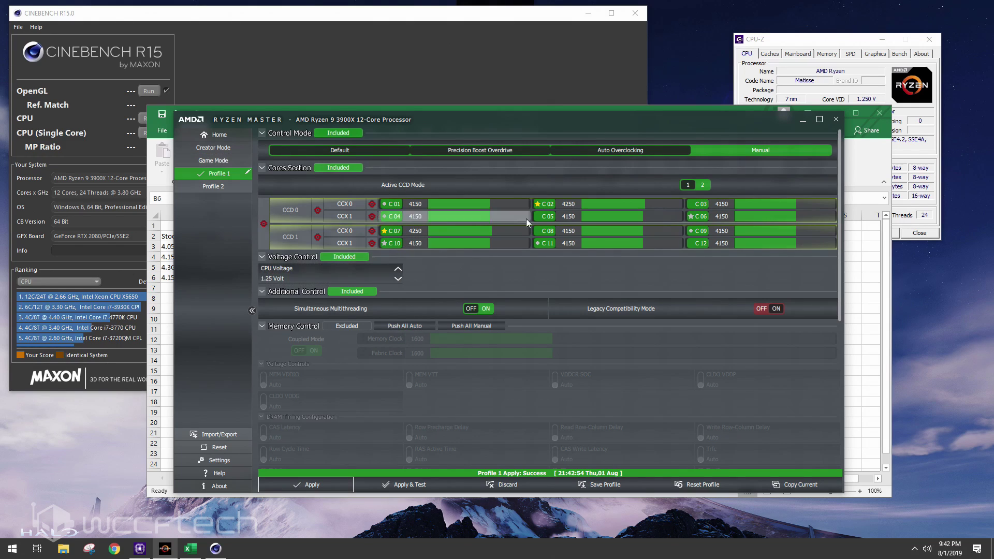
Show Ryzen Master's Home gauges below Cinebench, minimize Excel and run the multi-core CPU test
{"action": "left_click", "coordinate": [215, 136]}
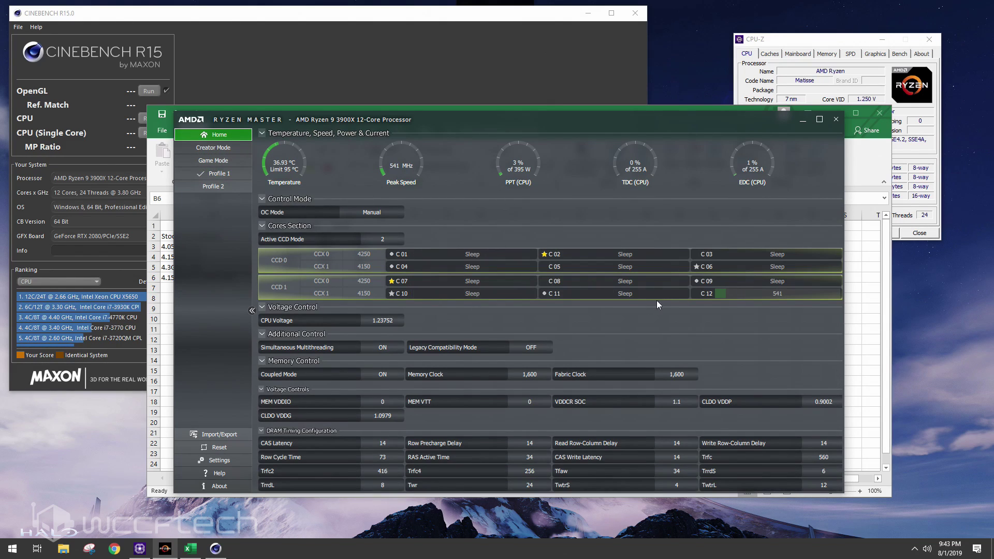
{"action": "left_click_drag", "start_coordinate": [541, 119], "coordinate": [509, 357]}
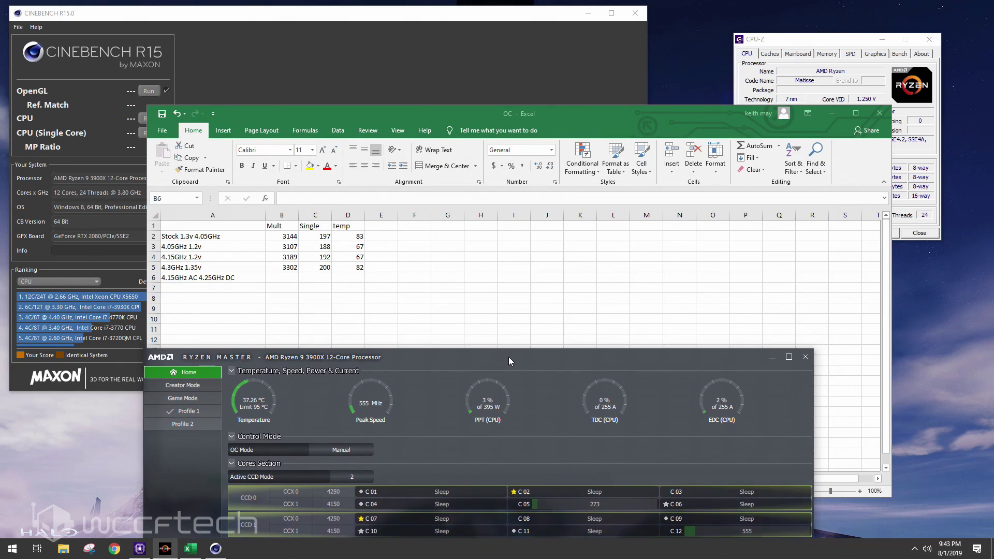
{"action": "left_click", "coordinate": [832, 113]}
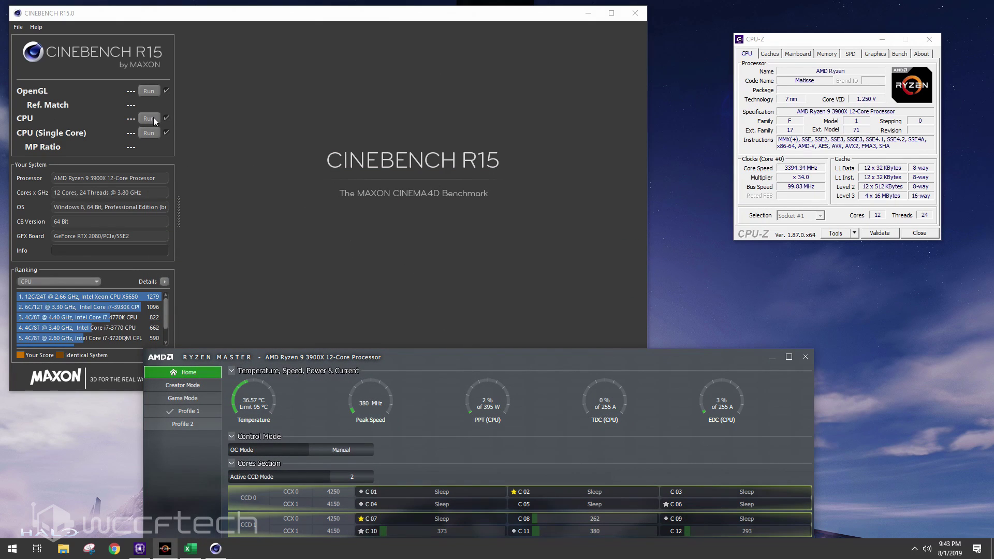
{"action": "left_click", "coordinate": [153, 120]}
{"action": "left_click", "coordinate": [151, 120]}
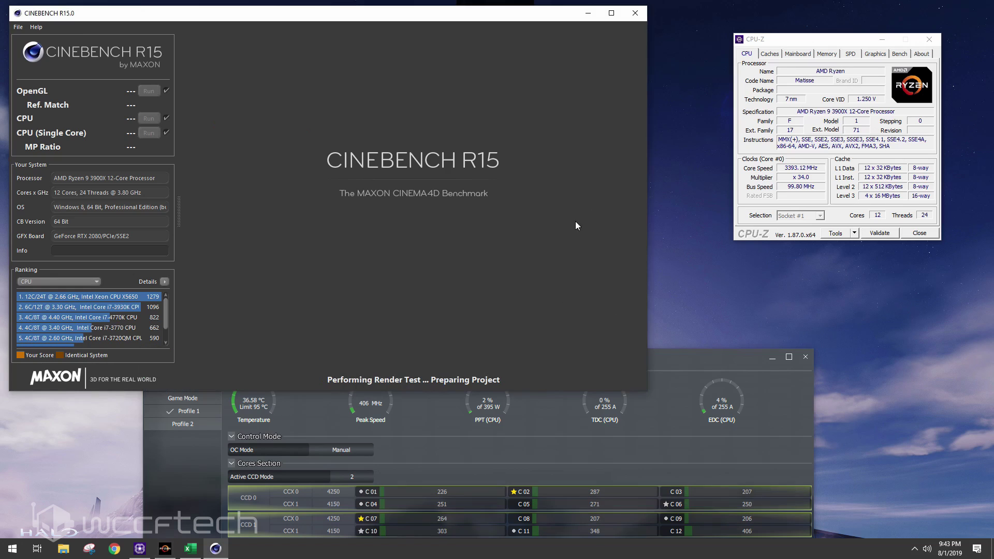
{"action": "left_click", "coordinate": [685, 356]}
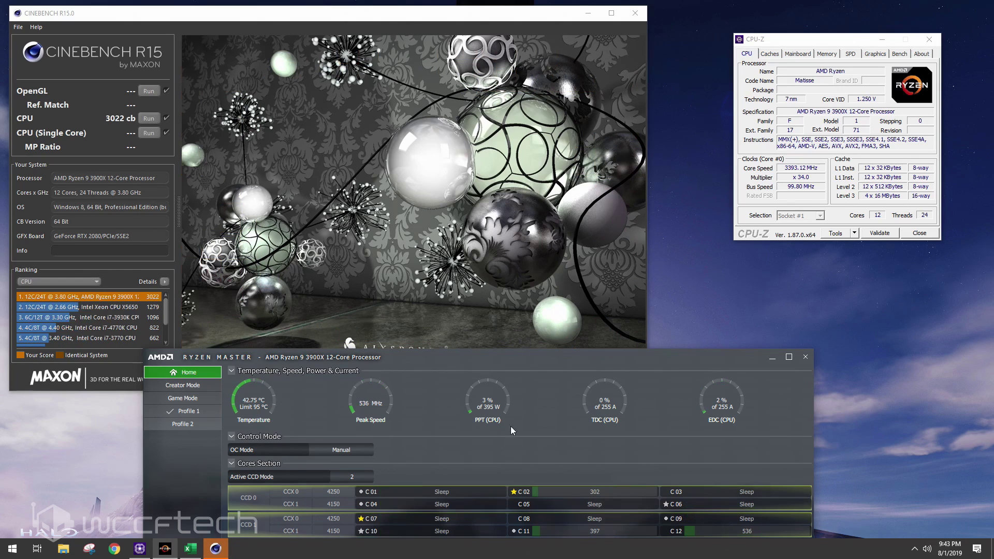
Switch to Excel and enter multi-core score 3022 in B6 and temperature 70 in D6, leaving C6 selected
{"action": "left_click", "coordinate": [190, 548]}
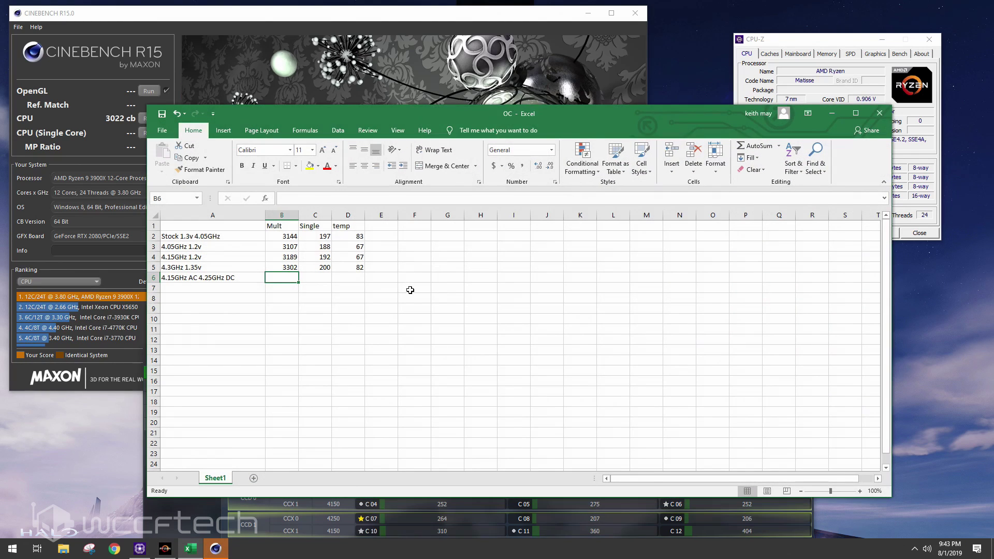
{"action": "type", "text": "3022"}
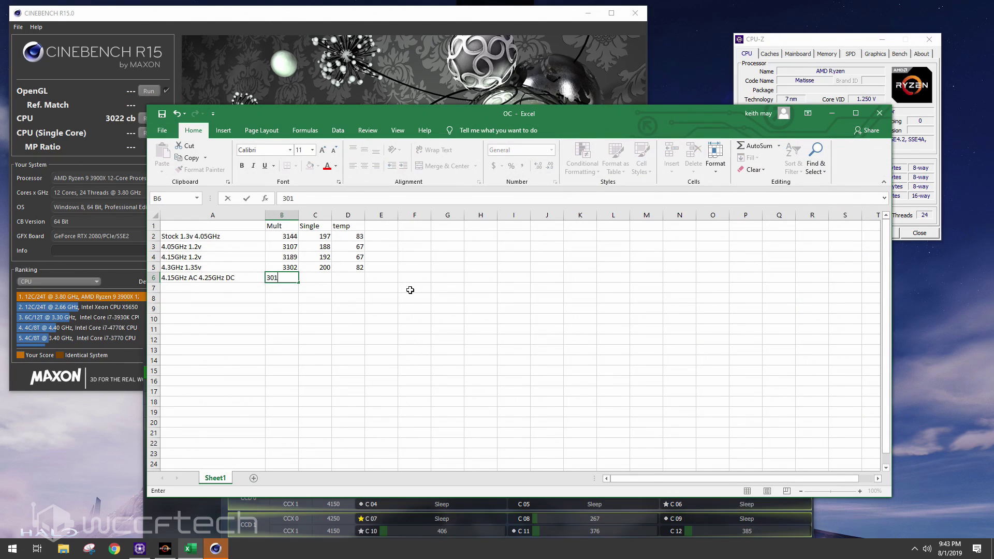
{"action": "key", "text": "Return"}
{"action": "key", "text": "Right"}
{"action": "key", "text": "Right"}
{"action": "key", "text": "Up"}
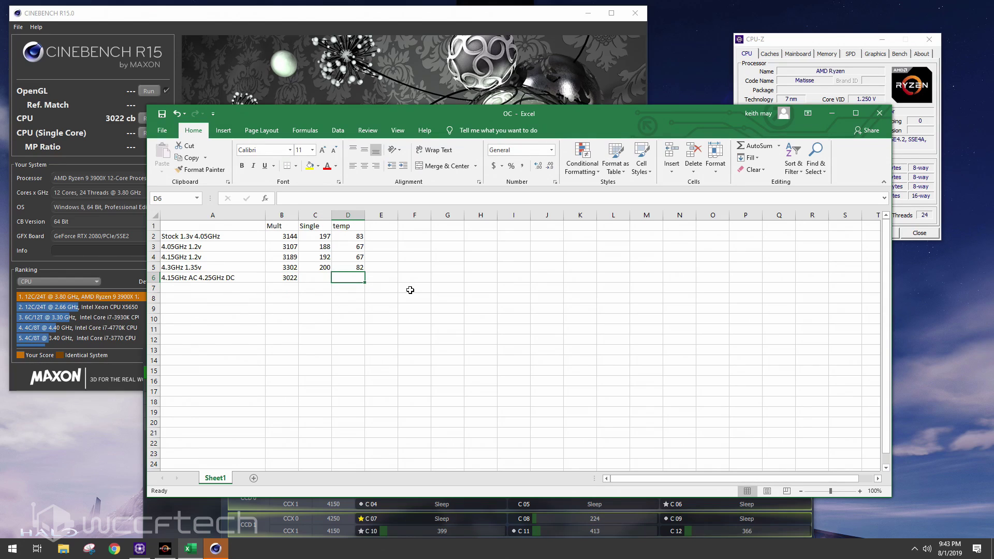
{"action": "type", "text": "70"}
{"action": "key", "text": "Up"}
{"action": "key", "text": "Up"}
{"action": "key", "text": "Left"}
{"action": "key", "text": "Down"}
{"action": "key", "text": "Down"}
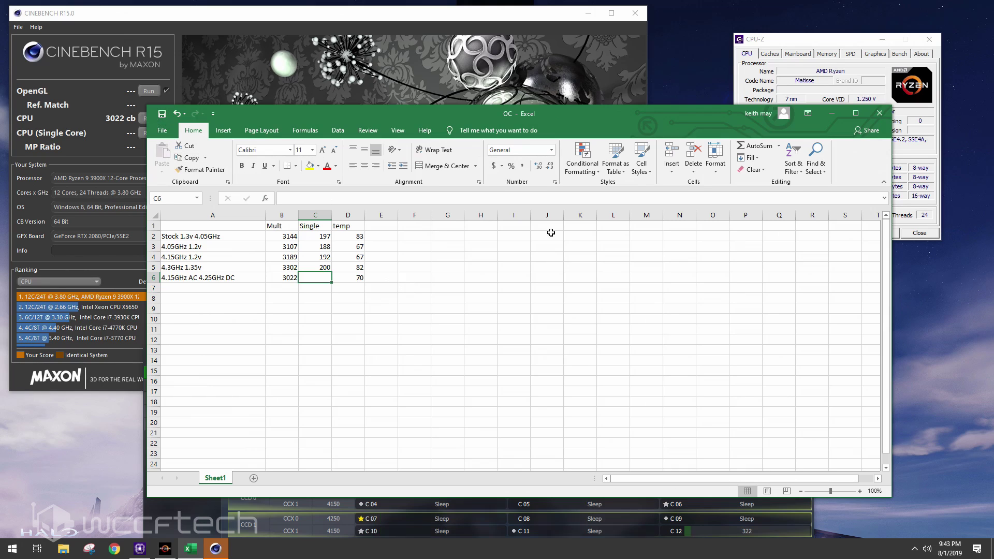
Minimize the workbook, run Cinebench's single-core CPU test at the mixed 4150/4250 MHz setting and reopen the Excel sheet
{"action": "left_click", "coordinate": [832, 113]}
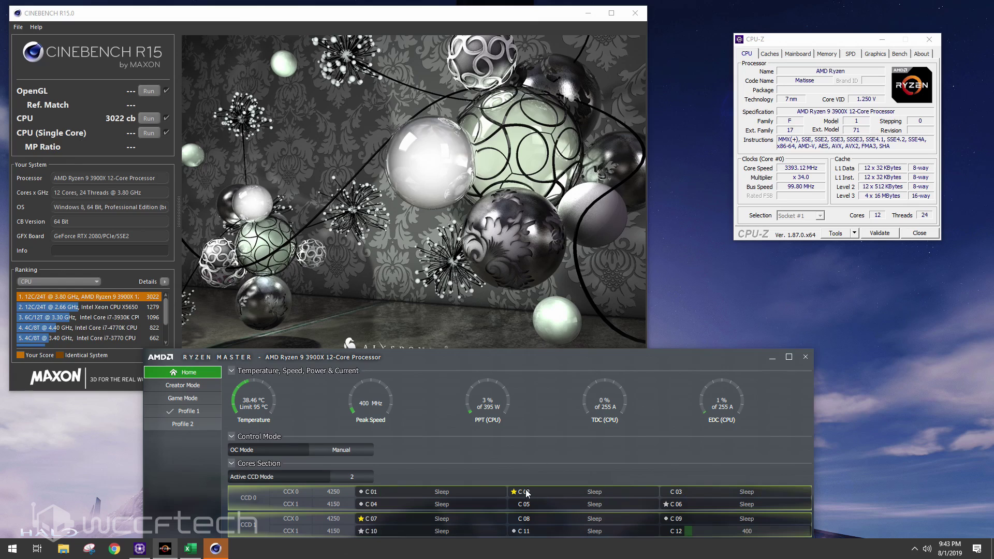
{"action": "mouse_move", "coordinate": [514, 494]}
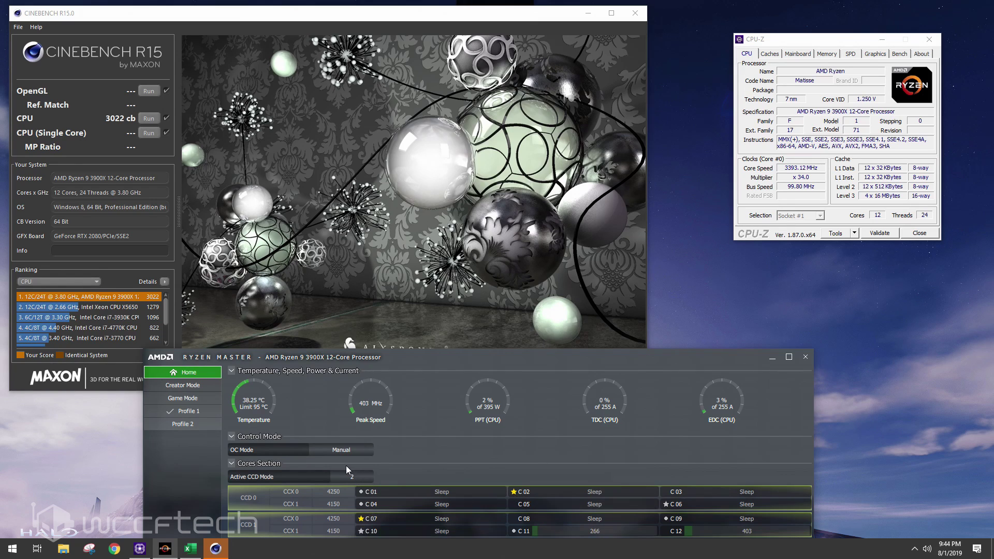
{"action": "left_click", "coordinate": [151, 131]}
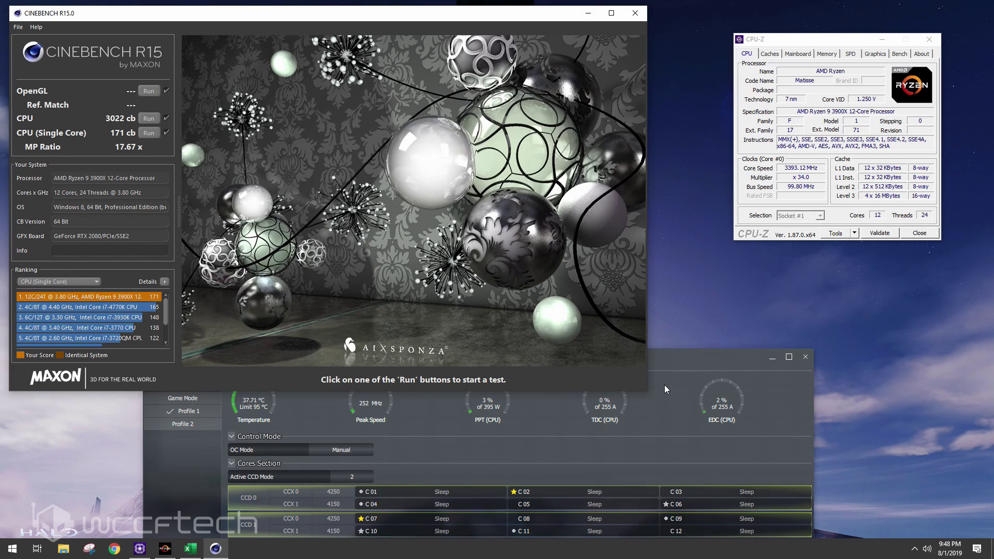
{"action": "left_click", "coordinate": [199, 552]}
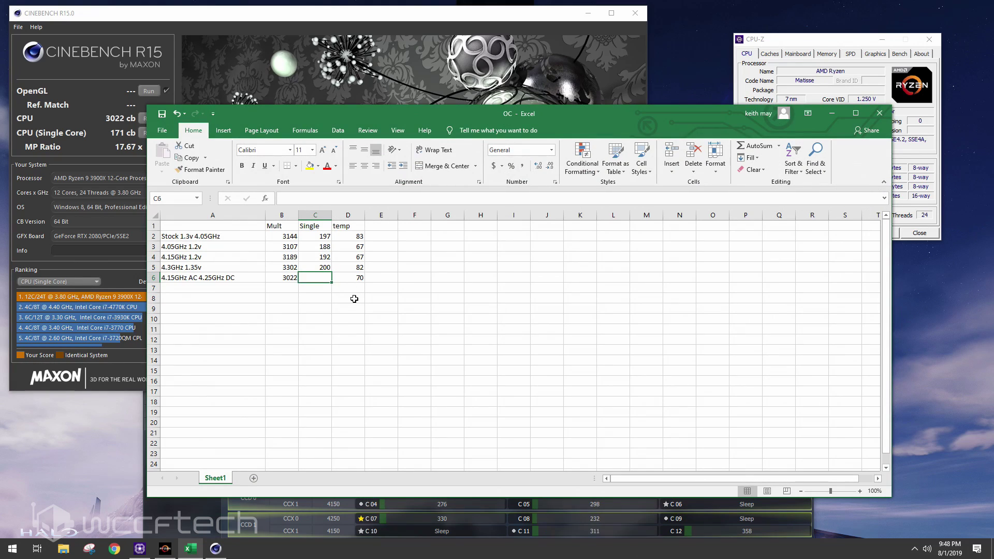
Enter the single-core score 171 in C6 for the 4.15GHz AC 4.25GHz DC row
{"action": "type", "text": "171"}
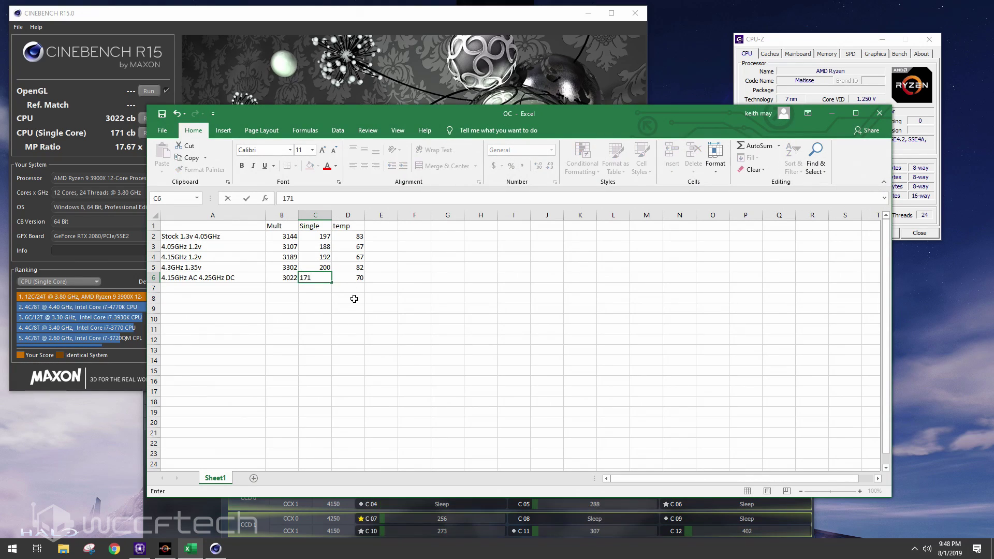
{"action": "key", "text": "Return"}
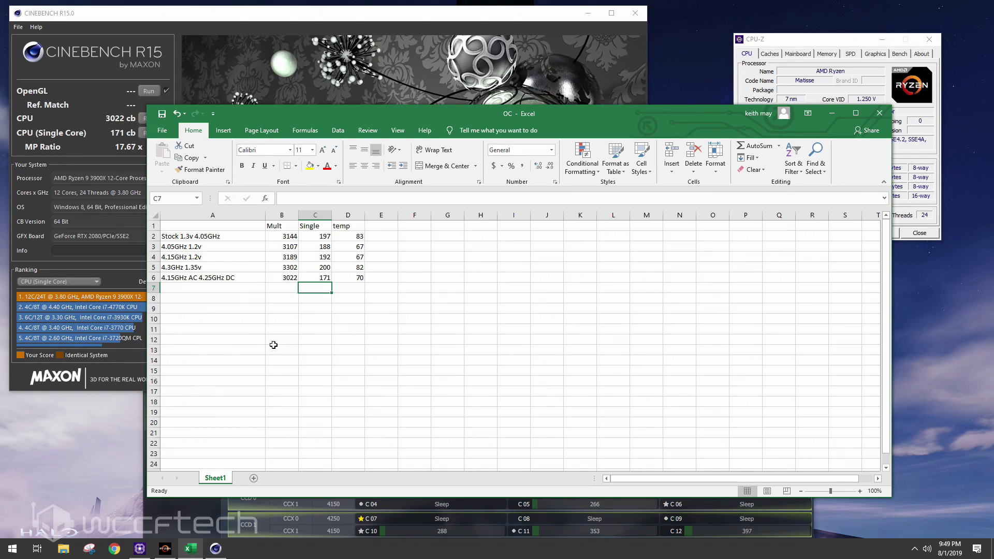
Compare the recorded multi-core and single-core scores across the stock and overclocked rows of the sheet, ending on C7
{"action": "left_click", "coordinate": [226, 256]}
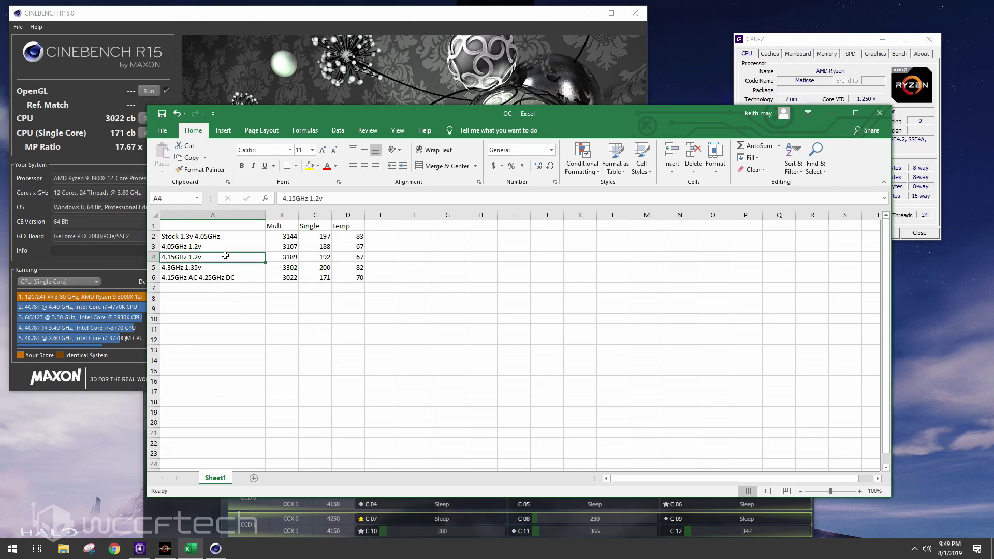
{"action": "key", "text": "Right"}
{"action": "key", "text": "Right"}
{"action": "key", "text": "Left"}
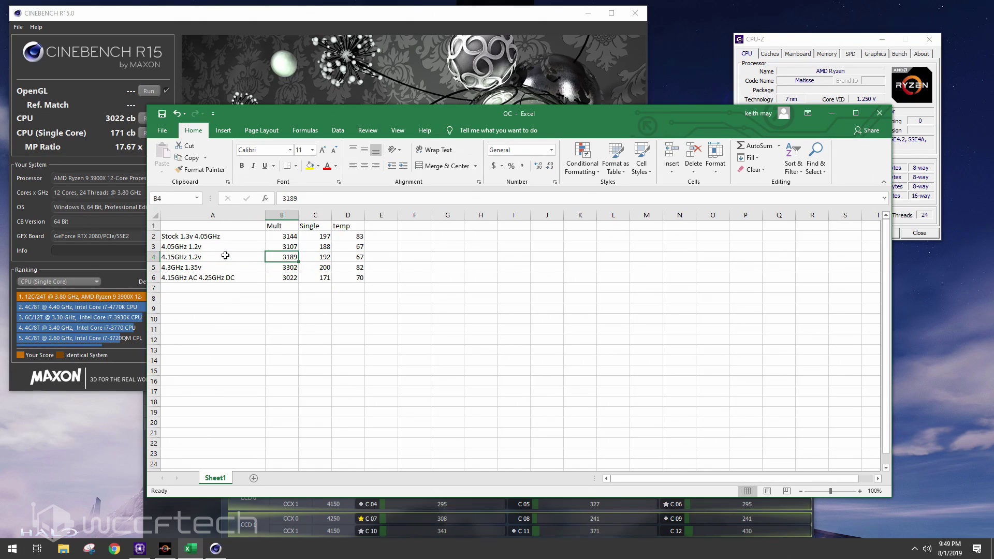
{"action": "key", "text": "Down"}
{"action": "key", "text": "Right"}
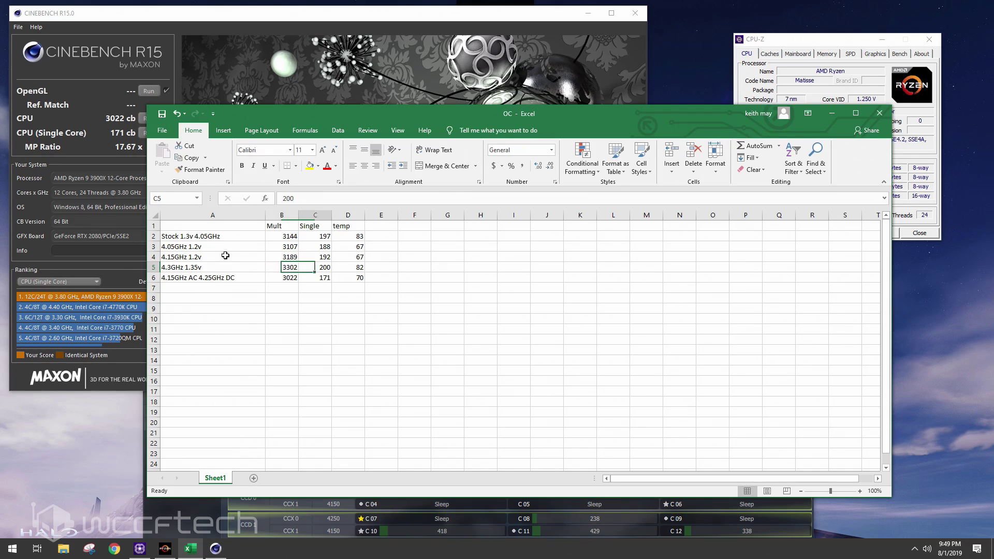
{"action": "key", "text": "Up"}
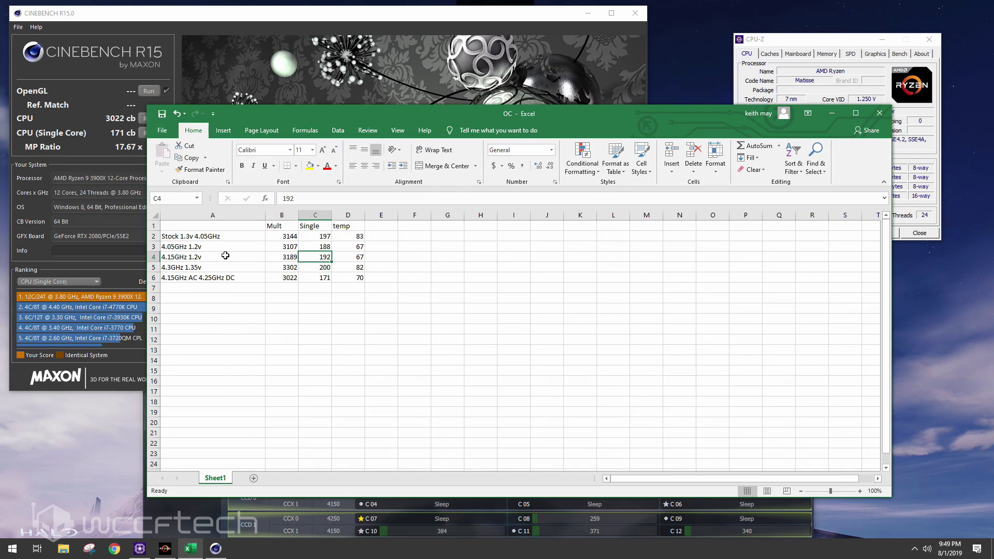
{"action": "key", "text": "Down"}
{"action": "key", "text": "Up"}
{"action": "key", "text": "Down"}
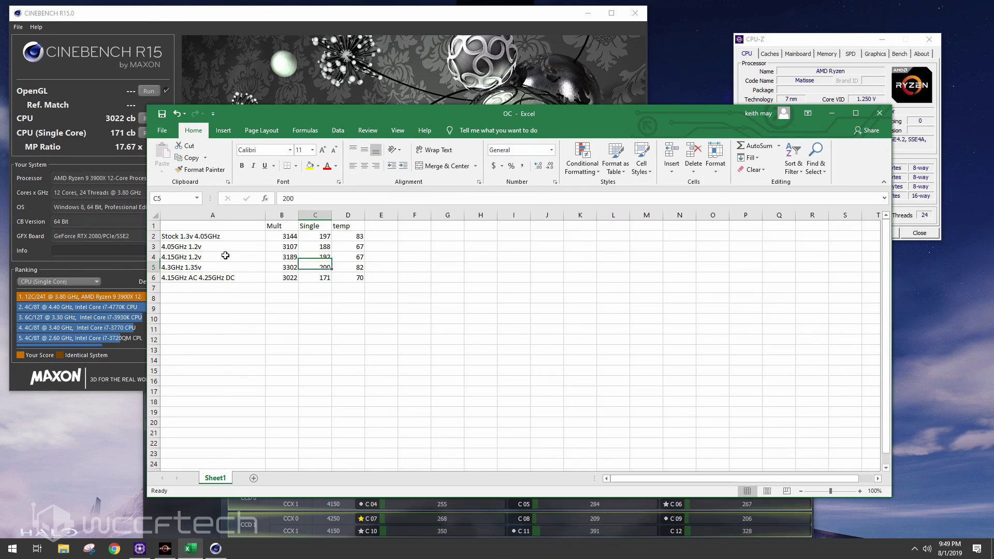
{"action": "key", "text": "Up"}
{"action": "key", "text": "Down"}
{"action": "key", "text": "Up"}
{"action": "key", "text": "Down"}
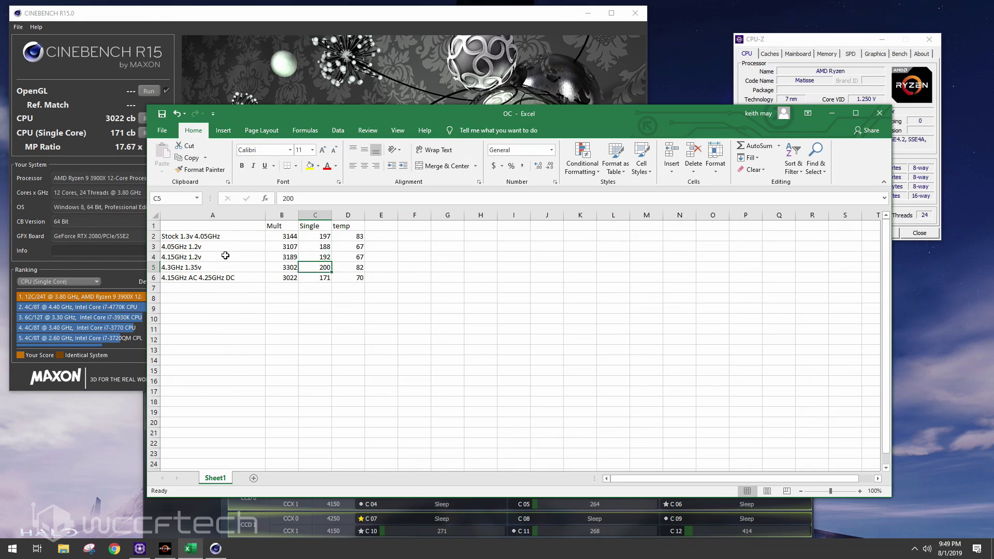
{"action": "key", "text": "Up"}
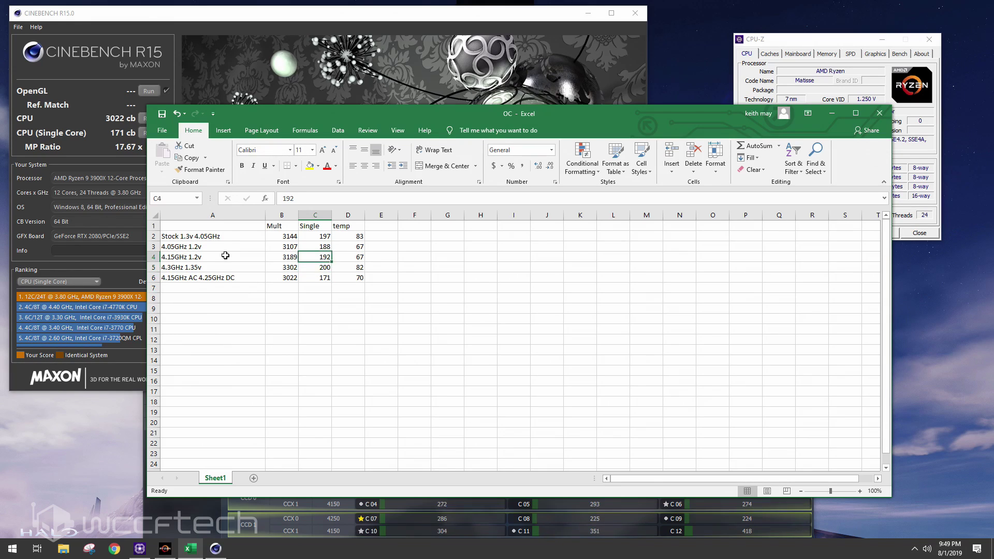
{"action": "key", "text": "Up"}
{"action": "key", "text": "Up"}
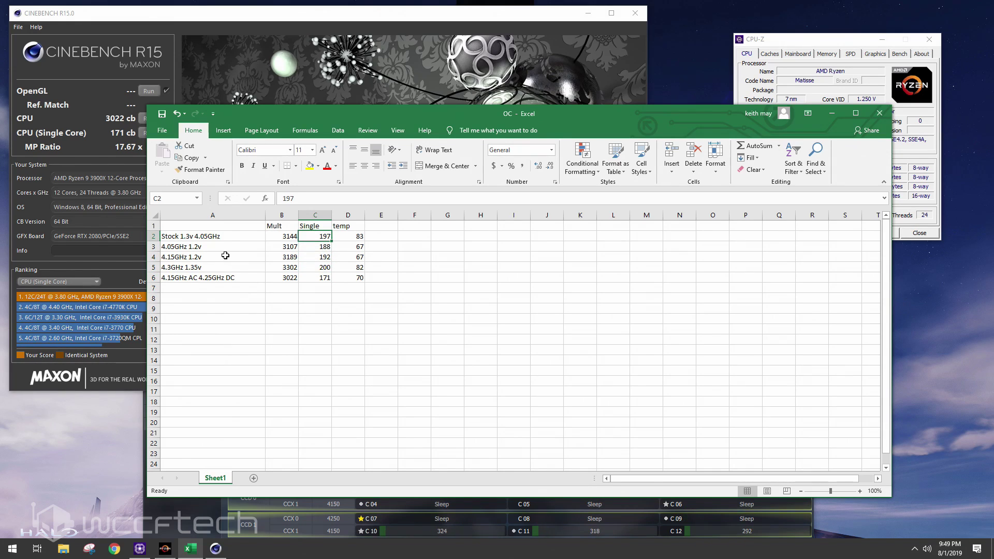
{"action": "key", "text": "Down"}
{"action": "key", "text": "Down"}
{"action": "key", "text": "Down"}
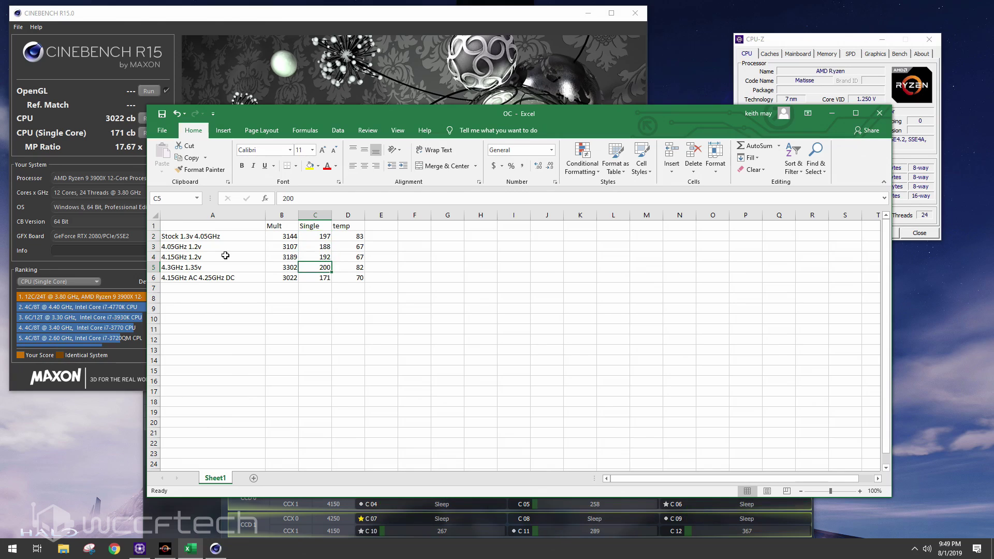
{"action": "key", "text": "Down"}
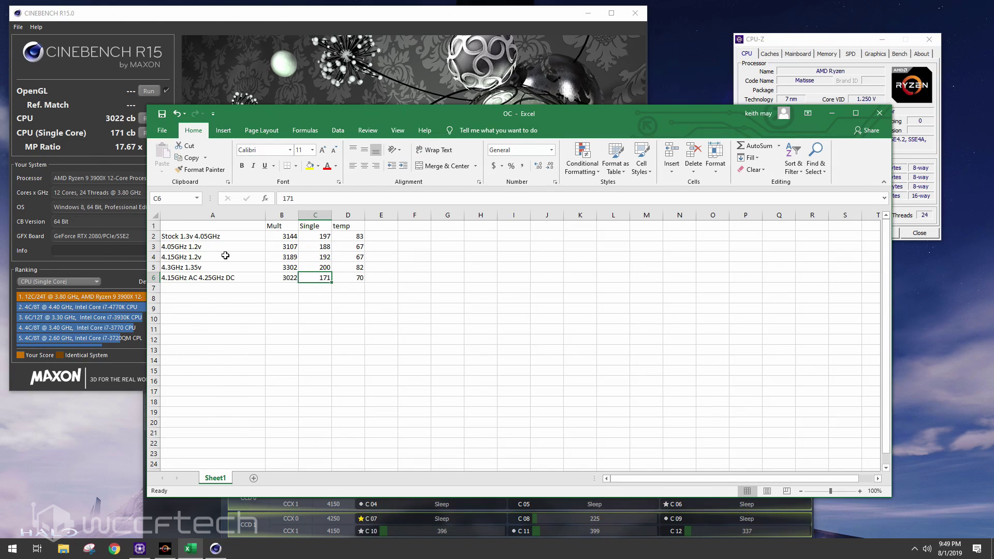
{"action": "key", "text": "Up"}
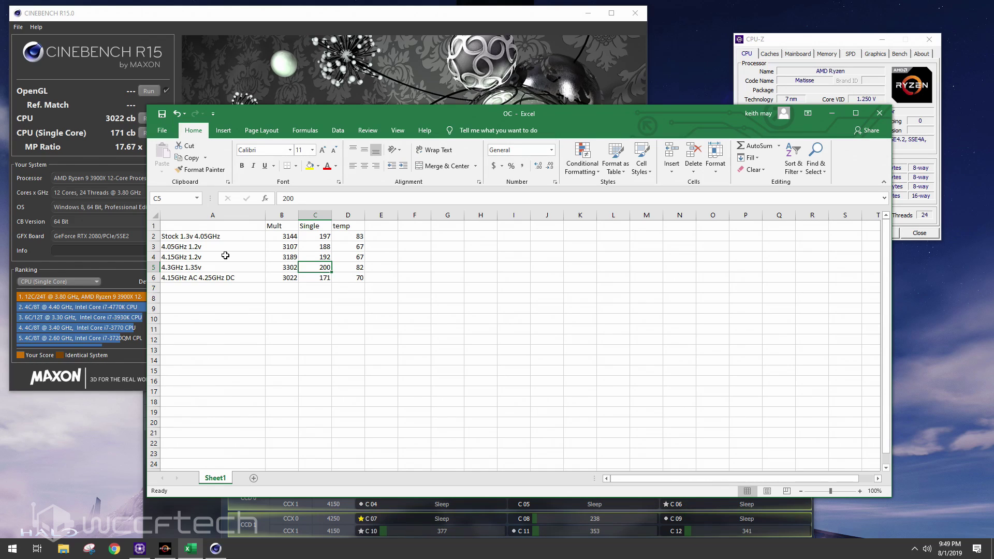
{"action": "key", "text": "Down"}
{"action": "key", "text": "Down"}
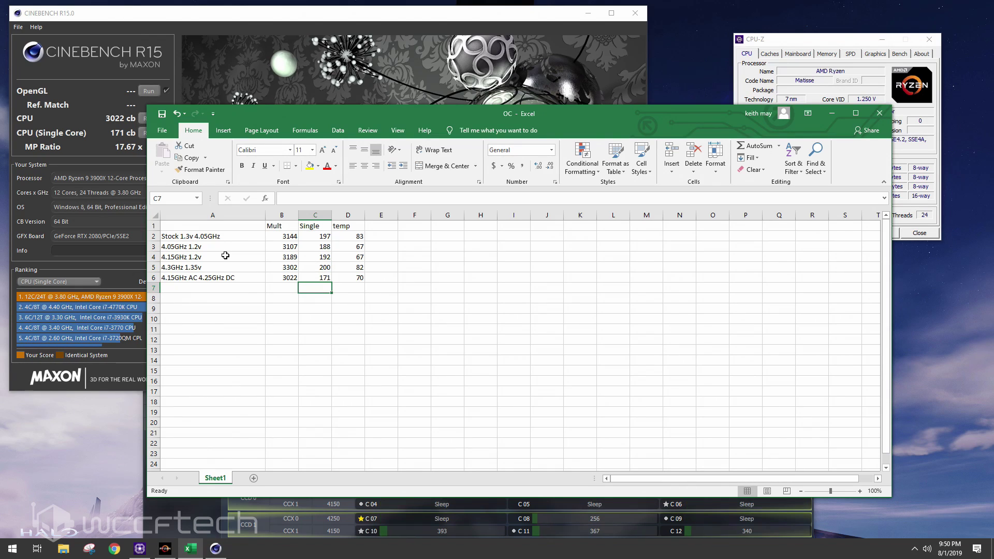
{"action": "key", "text": "Up"}
{"action": "key", "text": "Down"}
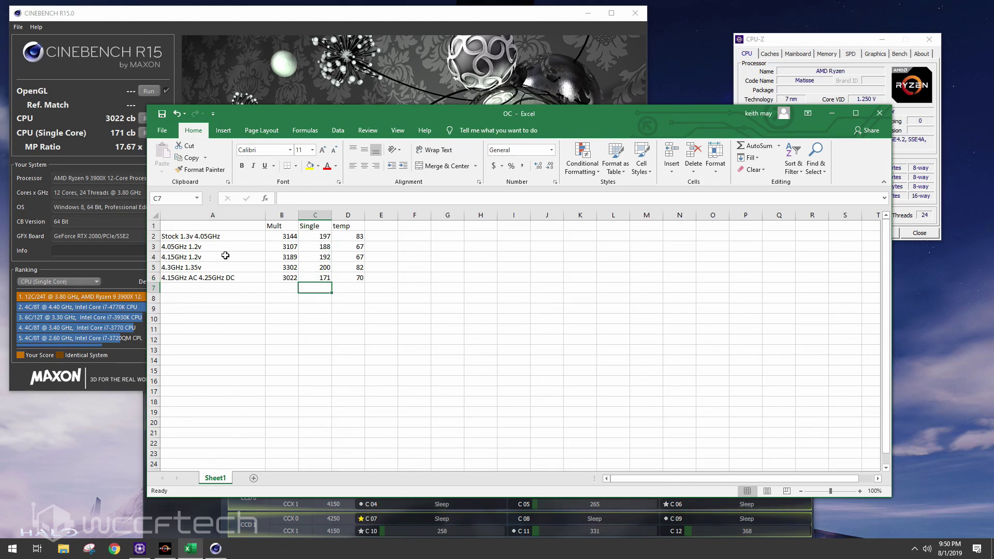